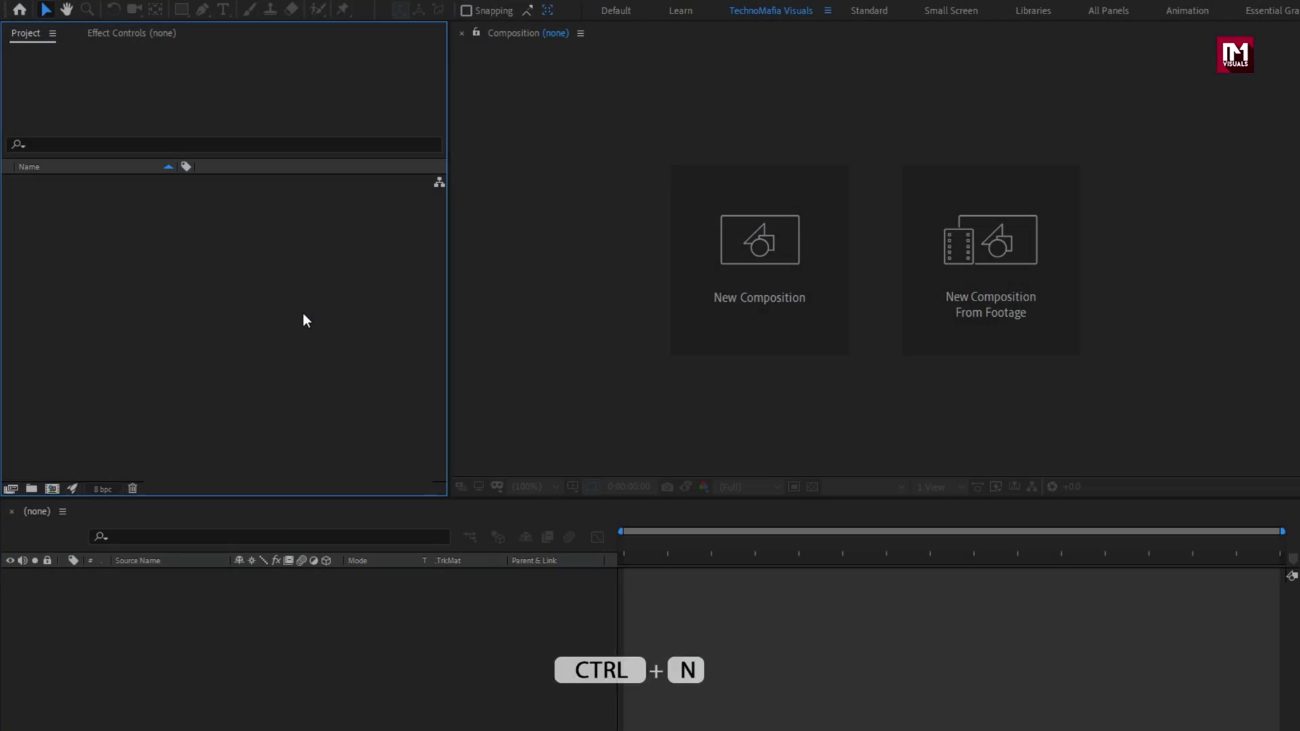
Step: Create a 1920 x 1080, 30 fps, 5-second composition named Smoke Animation
left_click(697, 290)
type("Smoke")
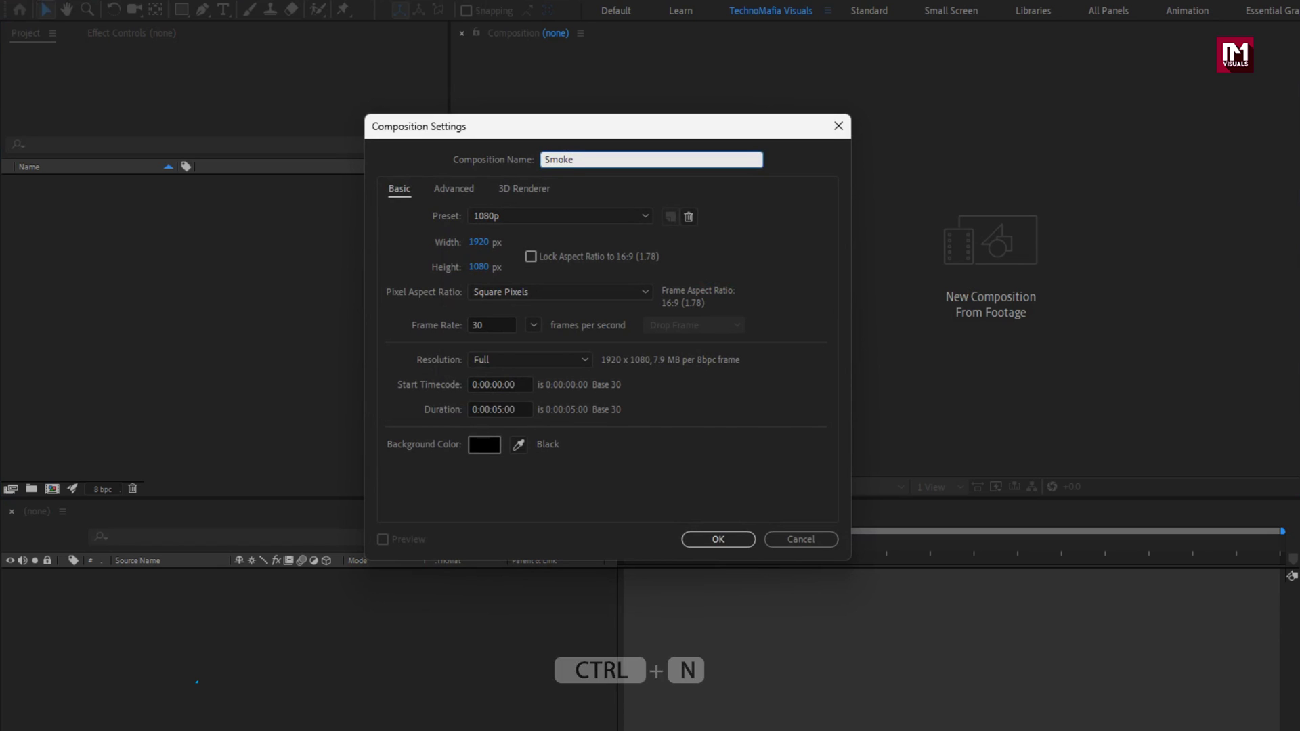
type(" Animation")
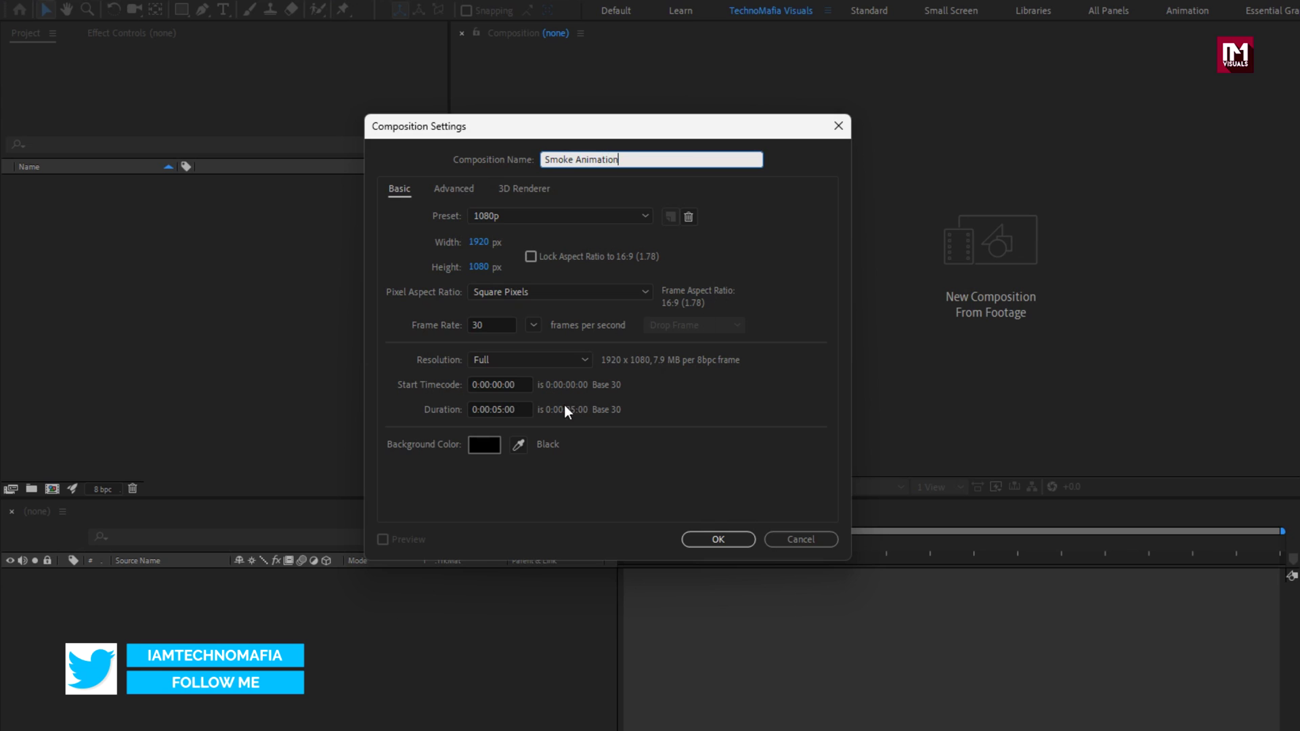
left_click(693, 535)
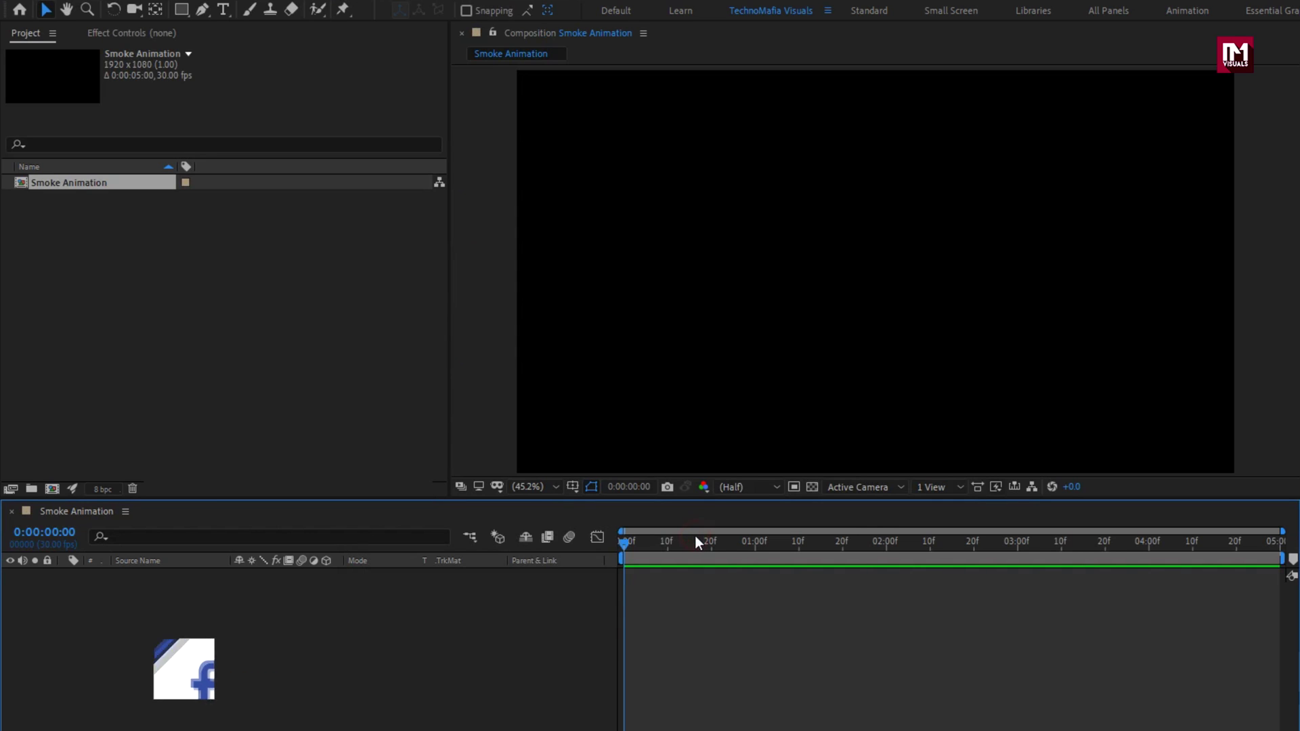
Step: Add a black full-frame solid layer named Noise to the composition
right_click(204, 579)
mouse_move(319, 588)
left_click(470, 632)
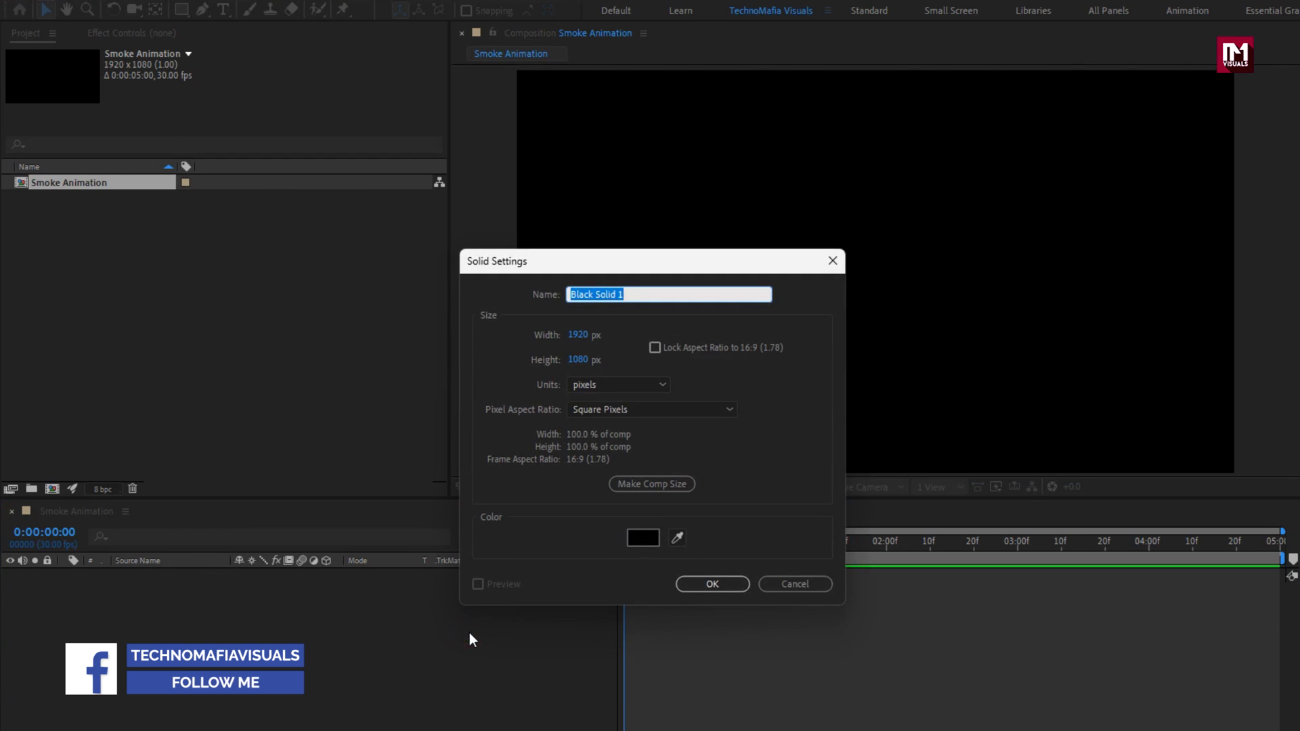
type("Noise")
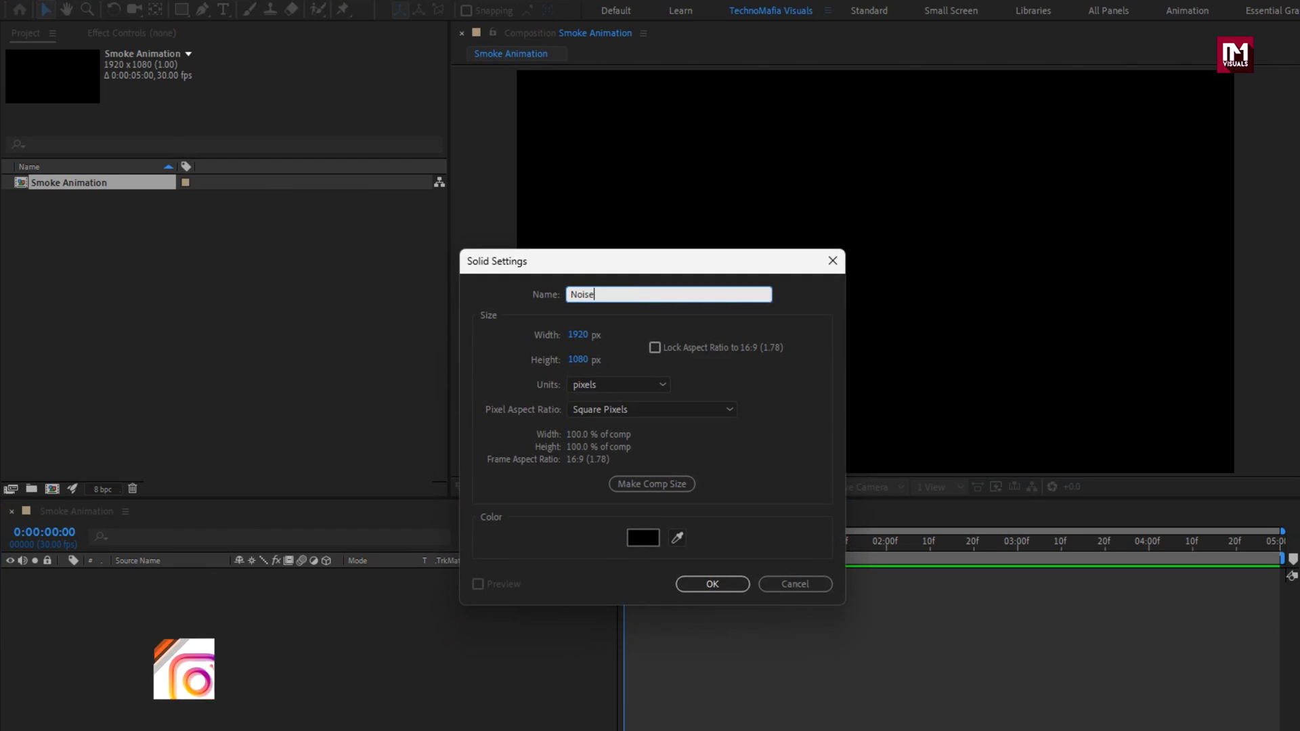
left_click(691, 583)
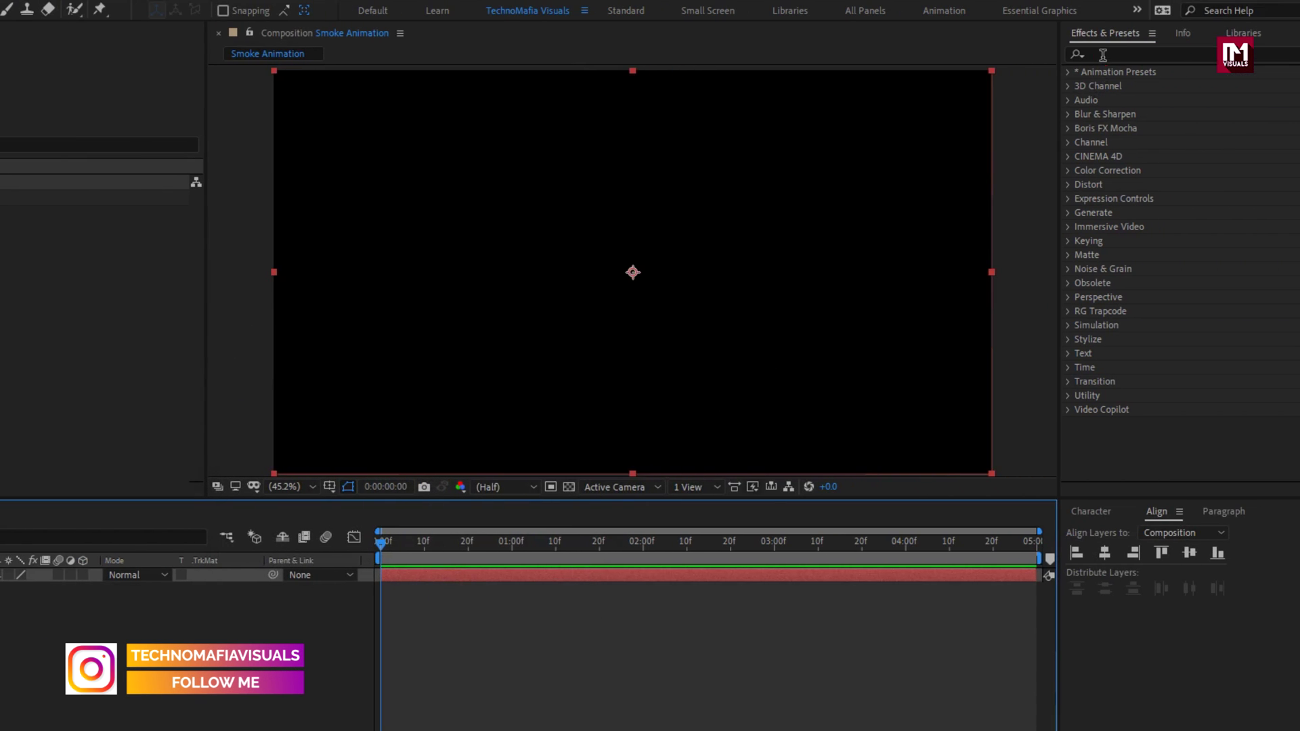
Step: Apply the Fractal Noise effect to the Noise layer and set its Brightness to -40
left_click(1103, 54)
type("frac")
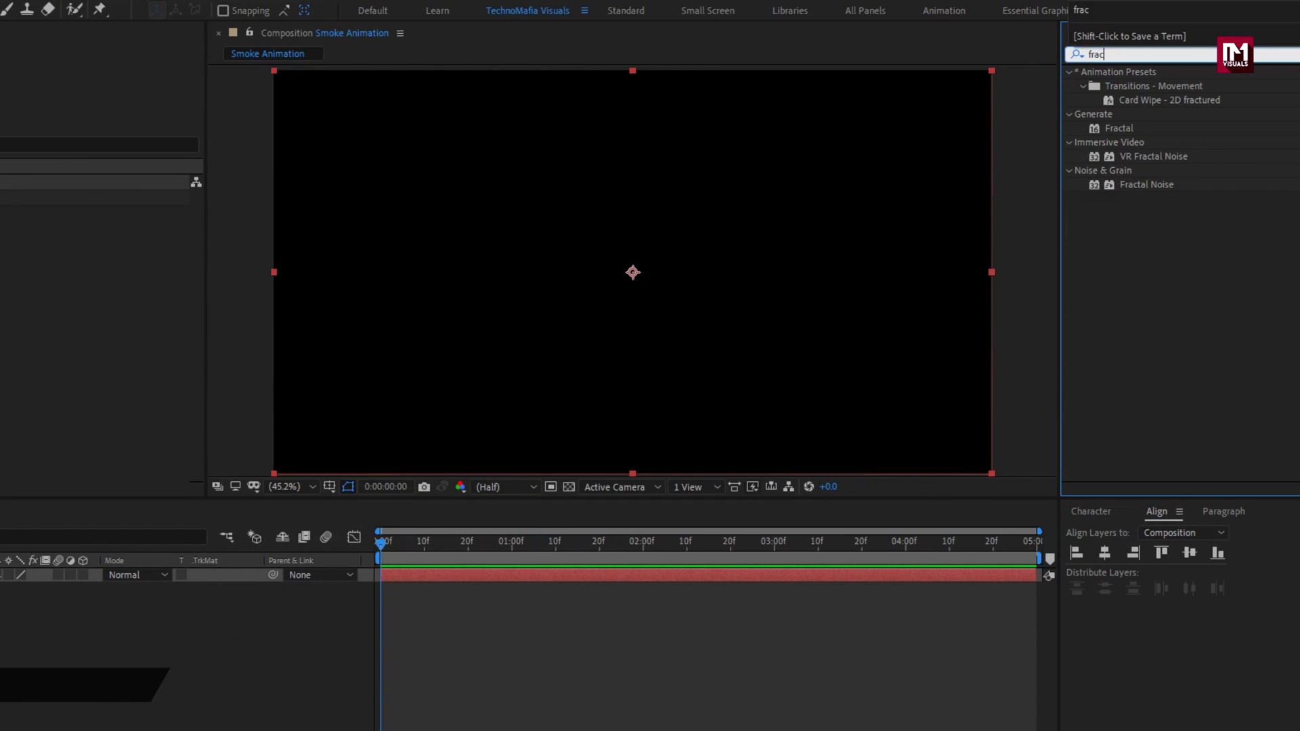
left_click_drag(1147, 184, 699, 263)
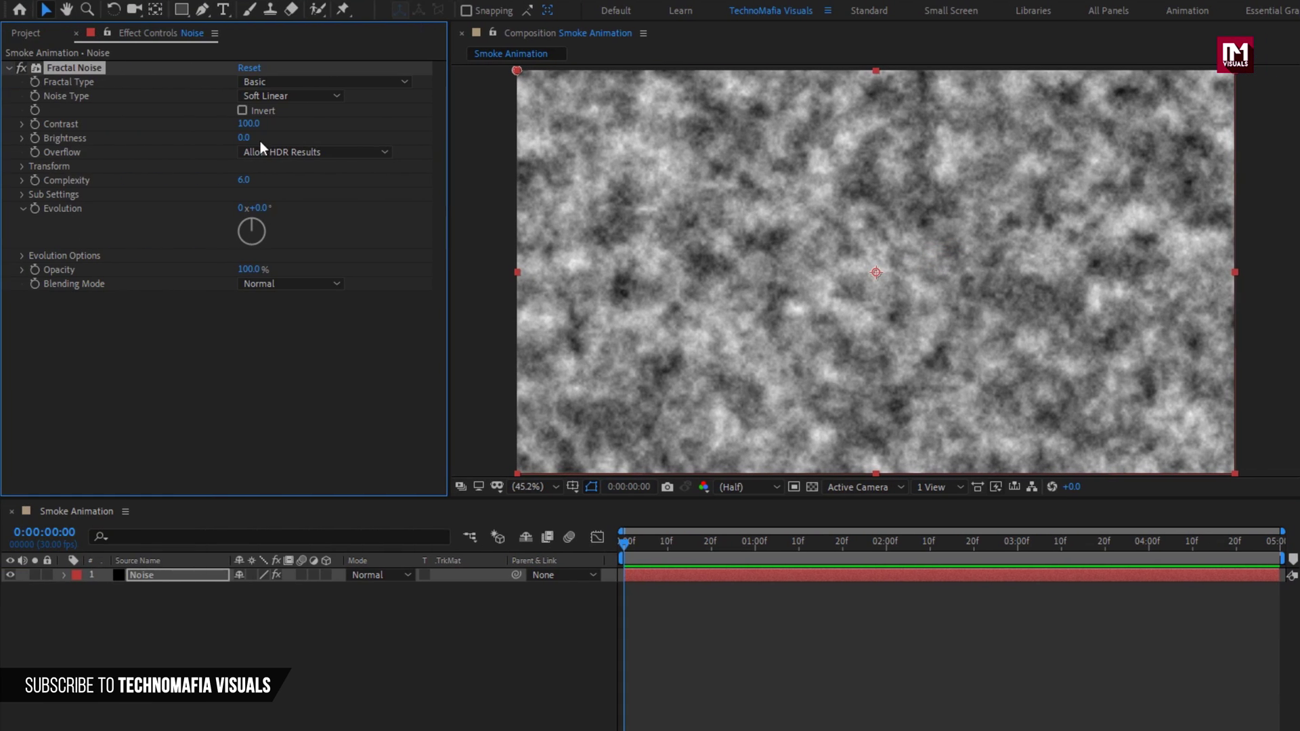
left_click(4, 138)
type("-40")
key("Return")
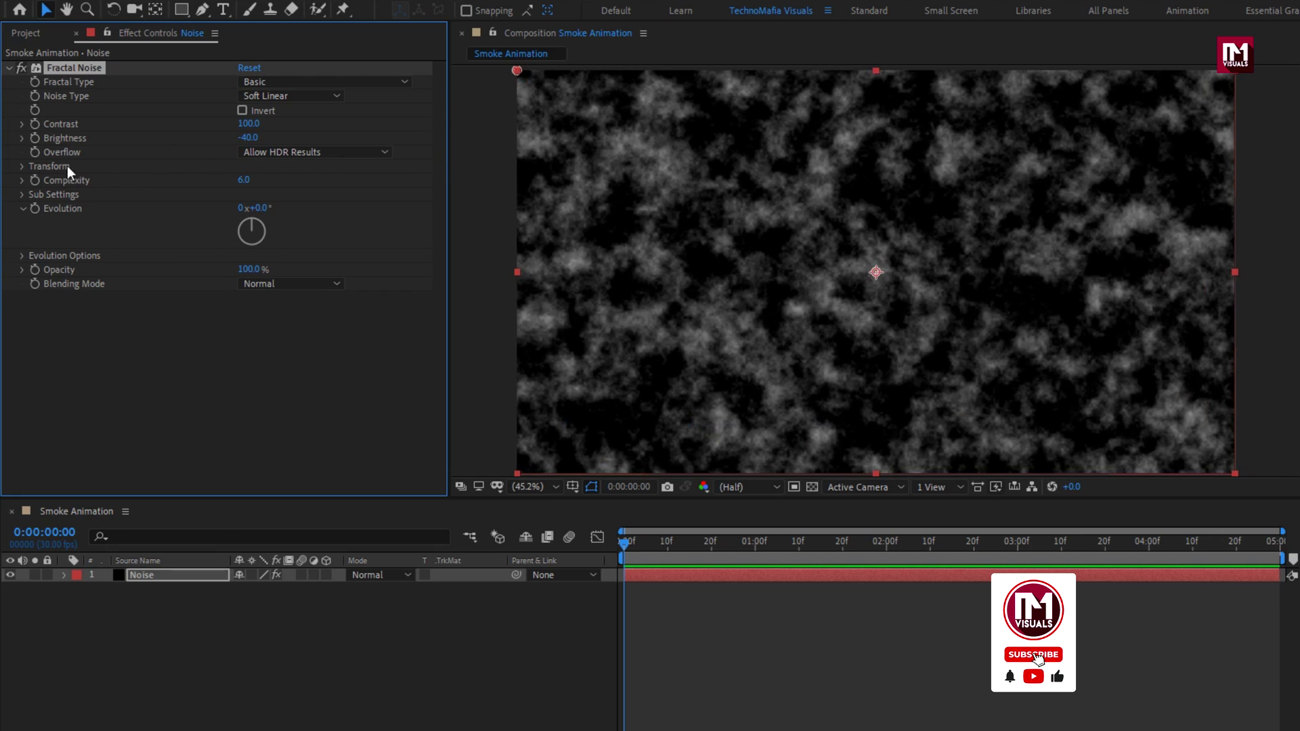
Step: Set the Fractal Noise transform's Scale to 650 and its Rotation to -140°
left_click(22, 167)
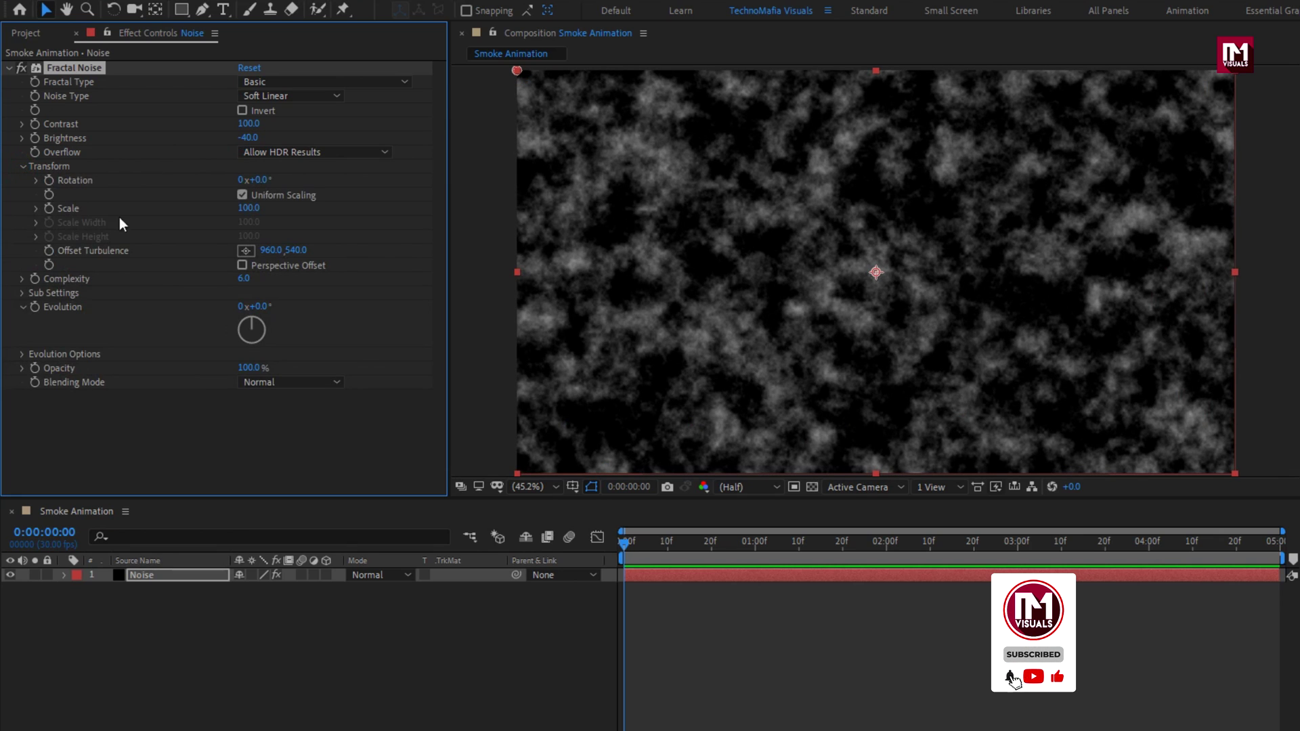
left_click(242, 208)
type("650")
key("Return")
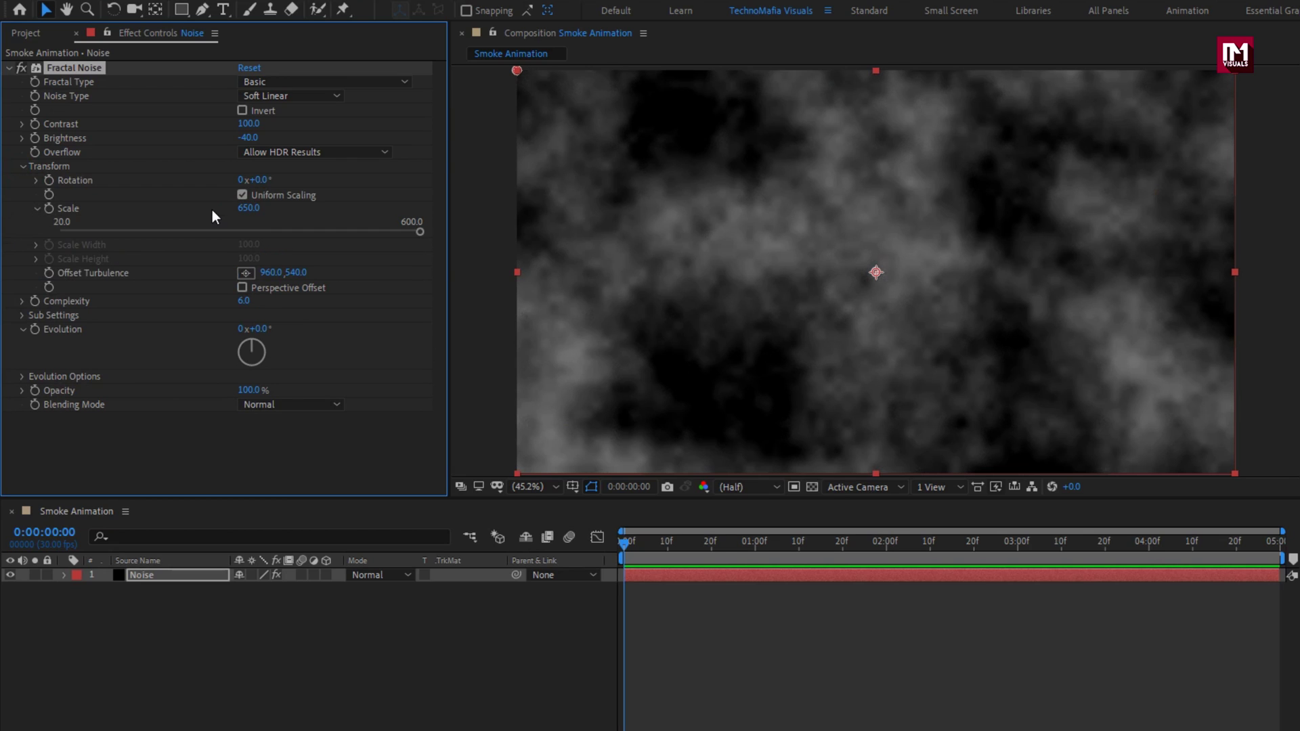
left_click(264, 180)
type("-140")
key("Return")
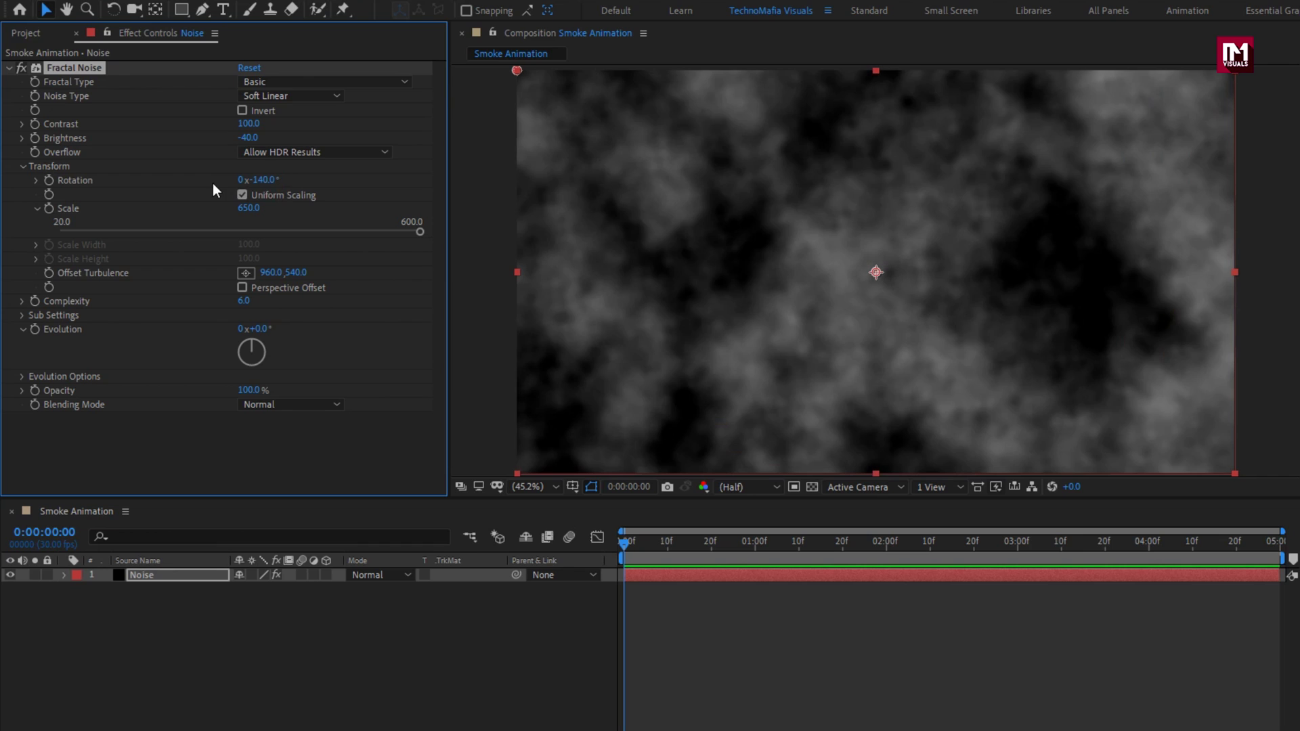
Step: Keyframe Offset Turbulence from its centre position at 0:00 to about 2417, -224 at 0:00:04:29, beyond the frame's upper right corner
left_click(624, 546)
left_click(49, 273)
left_click_drag(674, 546, 1284, 545)
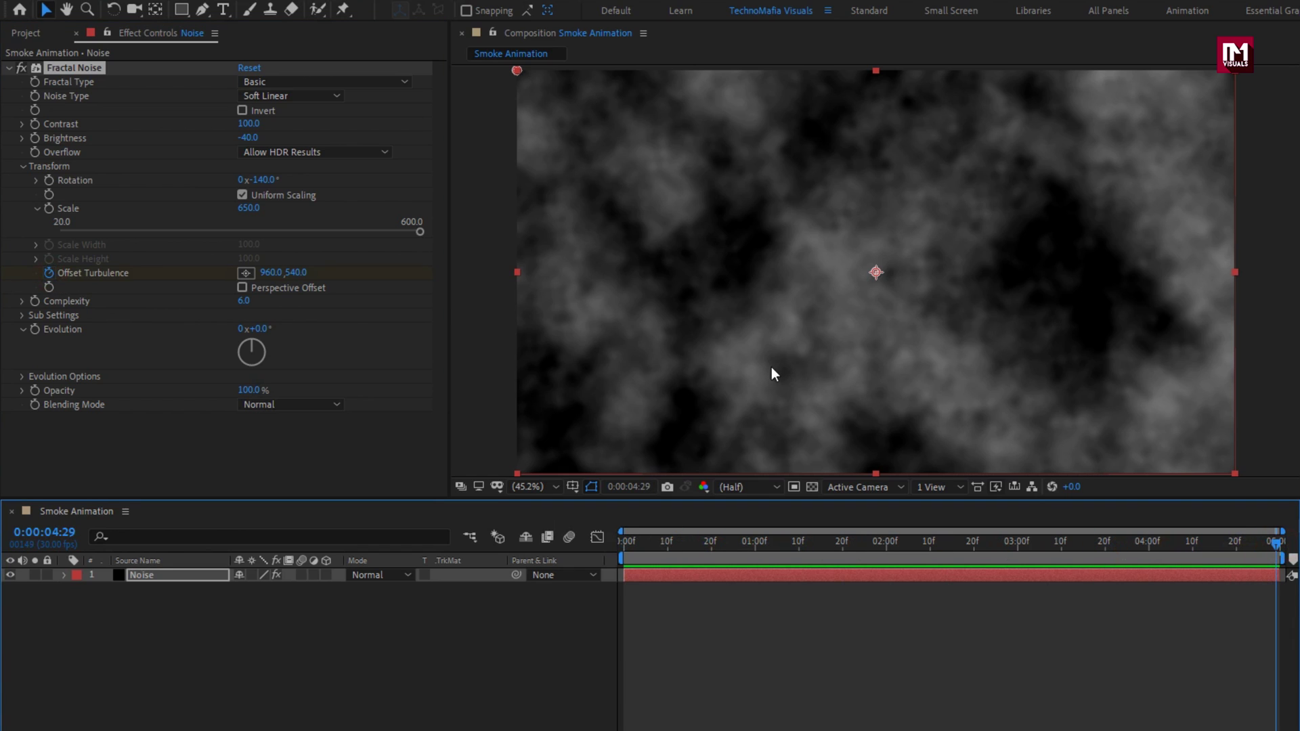
left_click_drag(876, 271, 1260, 71)
key("comma")
key("comma")
left_click_drag(1087, 163, 1175, 113)
mouse_move(1252, 544)
left_mouse_down()
mouse_move(894, 547)
mouse_move(680, 577)
mouse_move(615, 564)
mouse_move(819, 569)
mouse_move(1245, 535)
left_mouse_up()
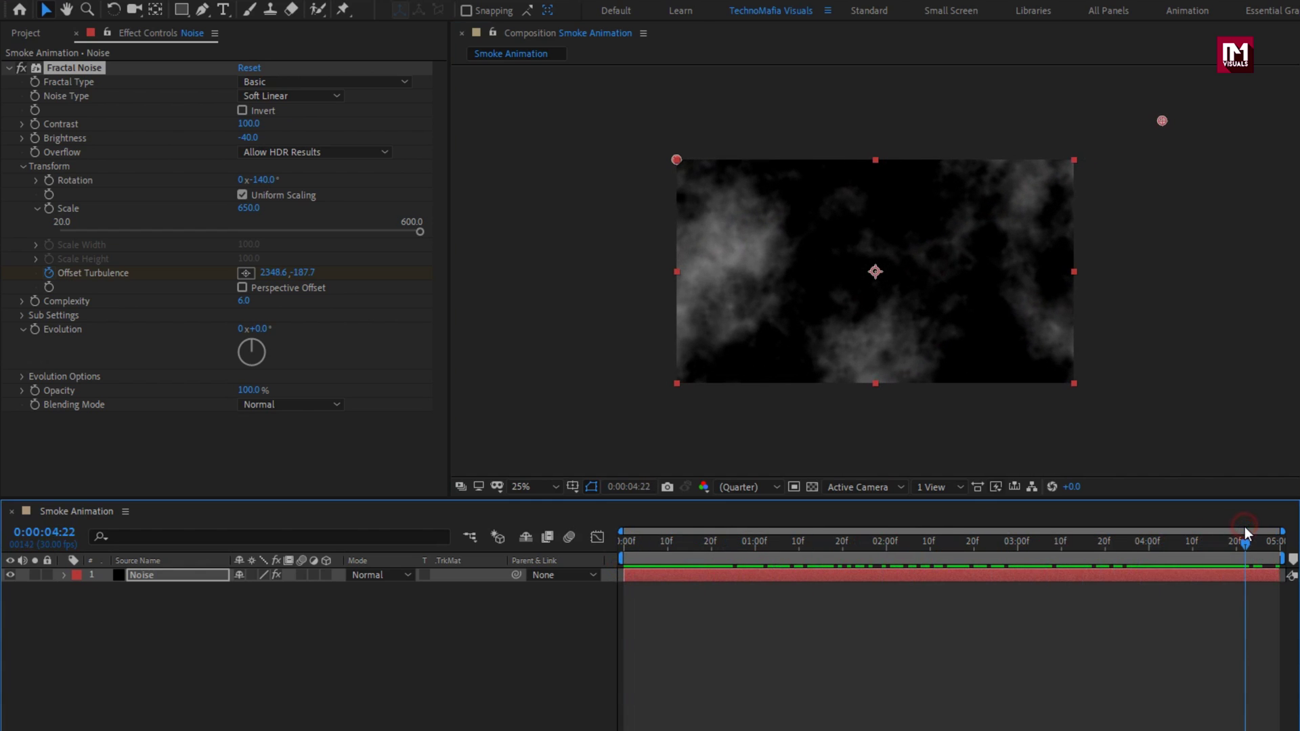
Step: Set the Sub Rotation in the Fractal Noise sub settings to 230°
left_click(22, 314)
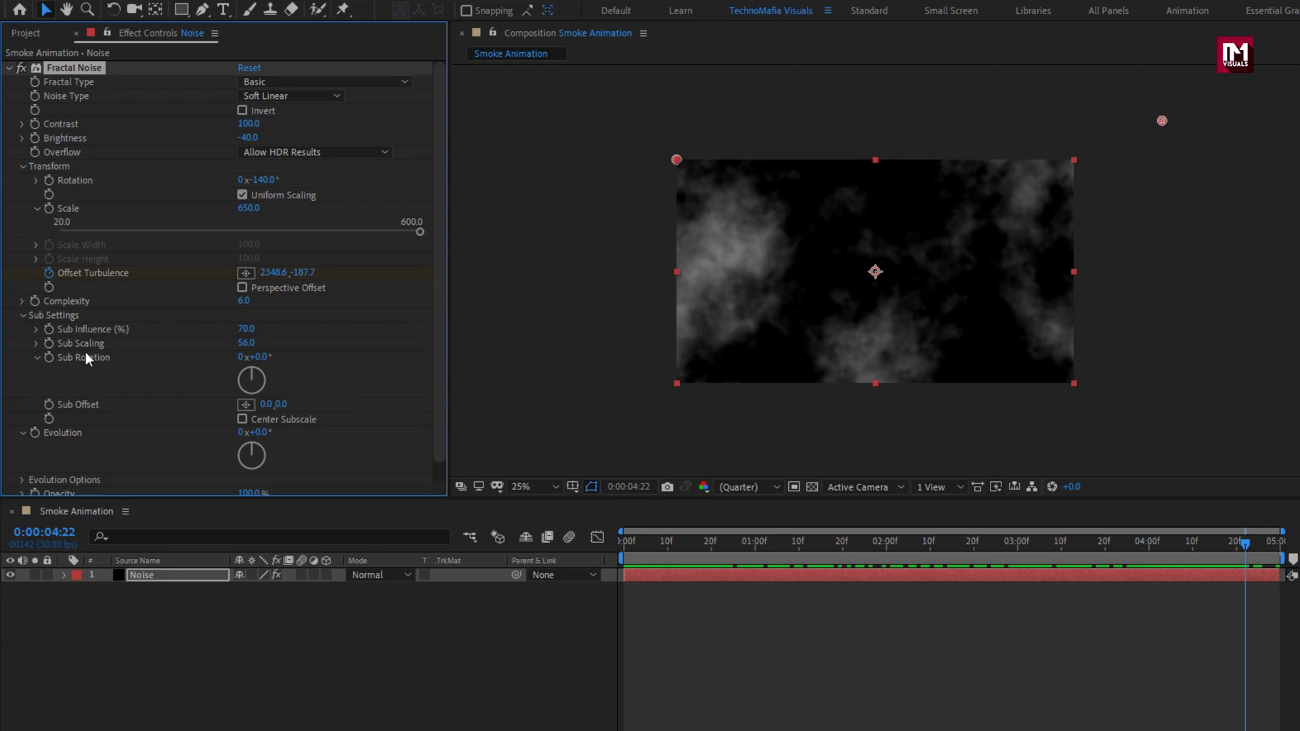
left_click(261, 358)
type("230")
key("Return")
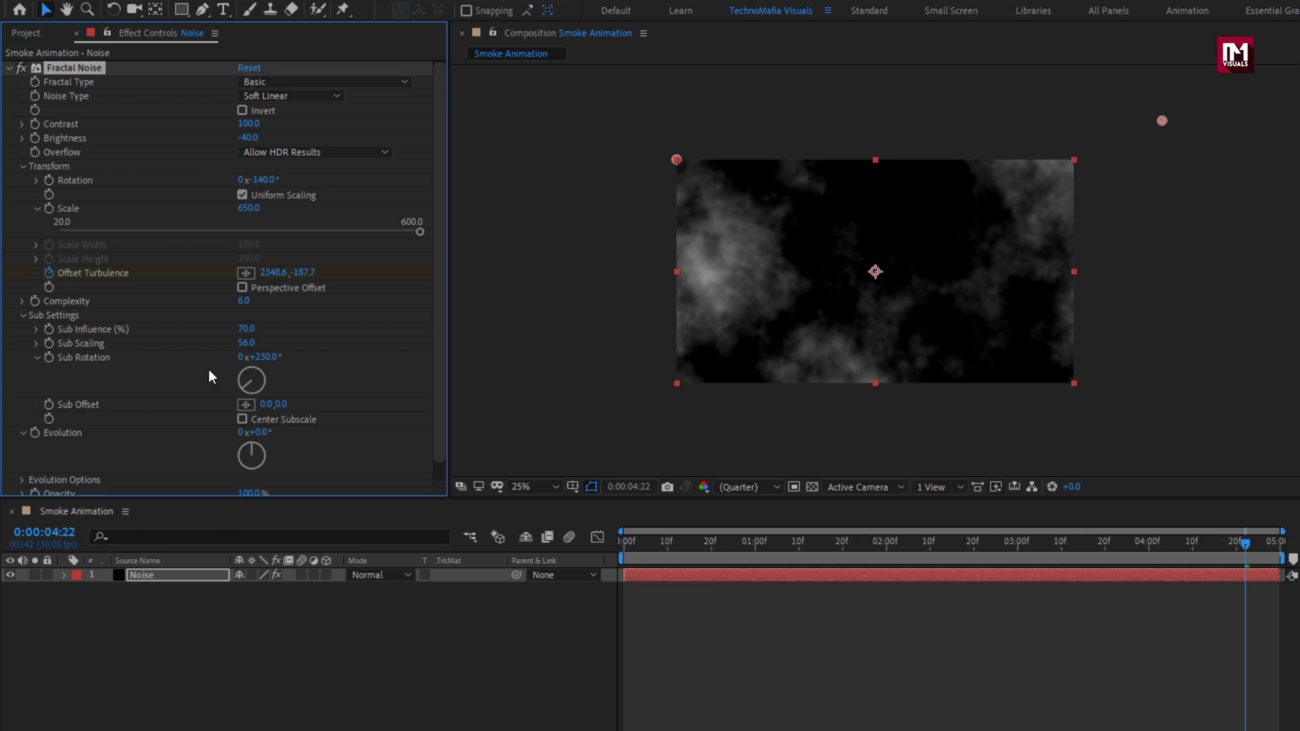
left_click(23, 316)
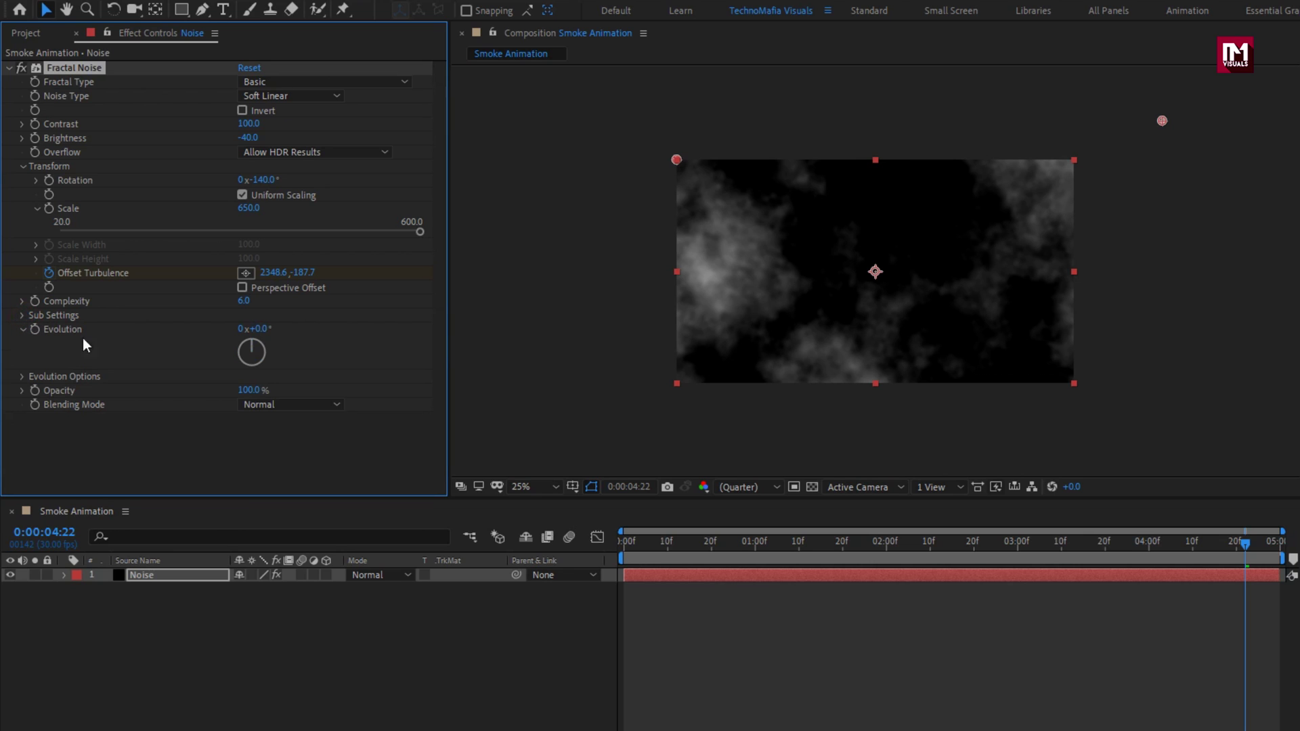
Step: Keyframe the noise Evolution from 0 at the start to 1 full revolution at 0:00:04:29, and preview the motion
left_click(622, 543)
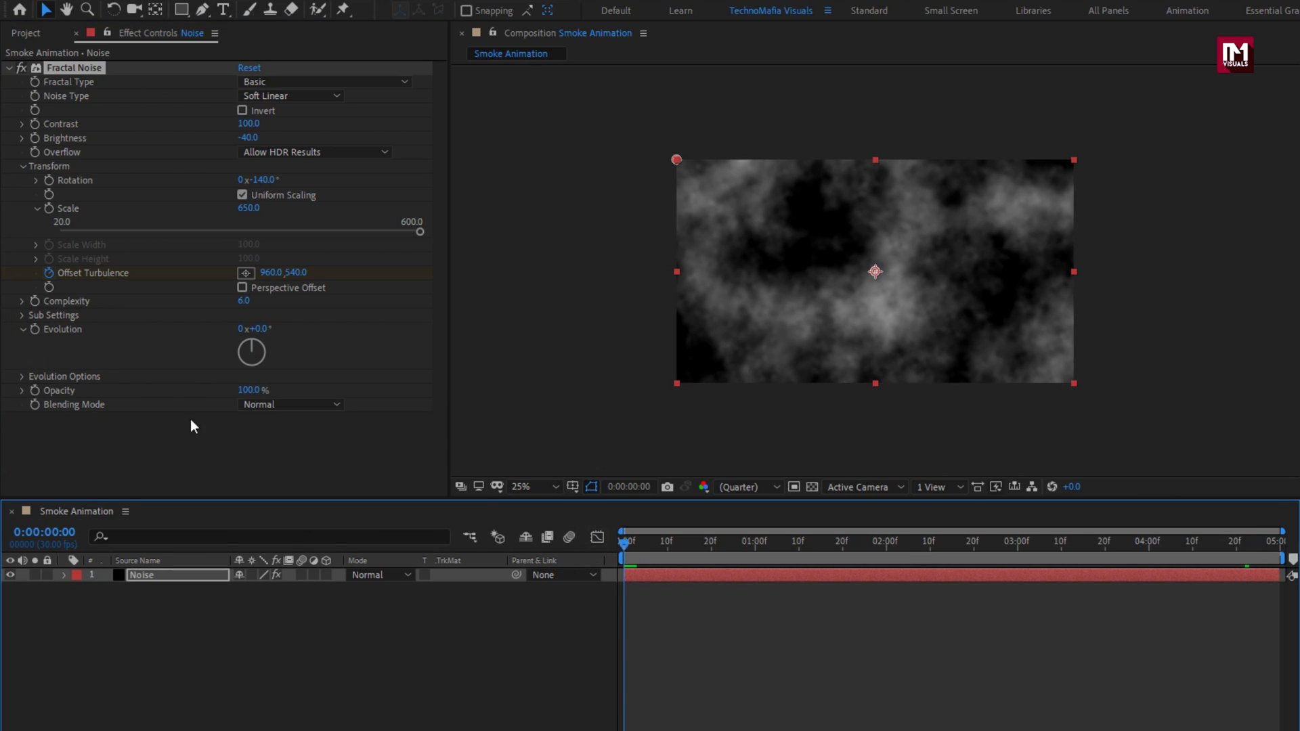
left_click(34, 329)
left_click_drag(615, 542, 1279, 553)
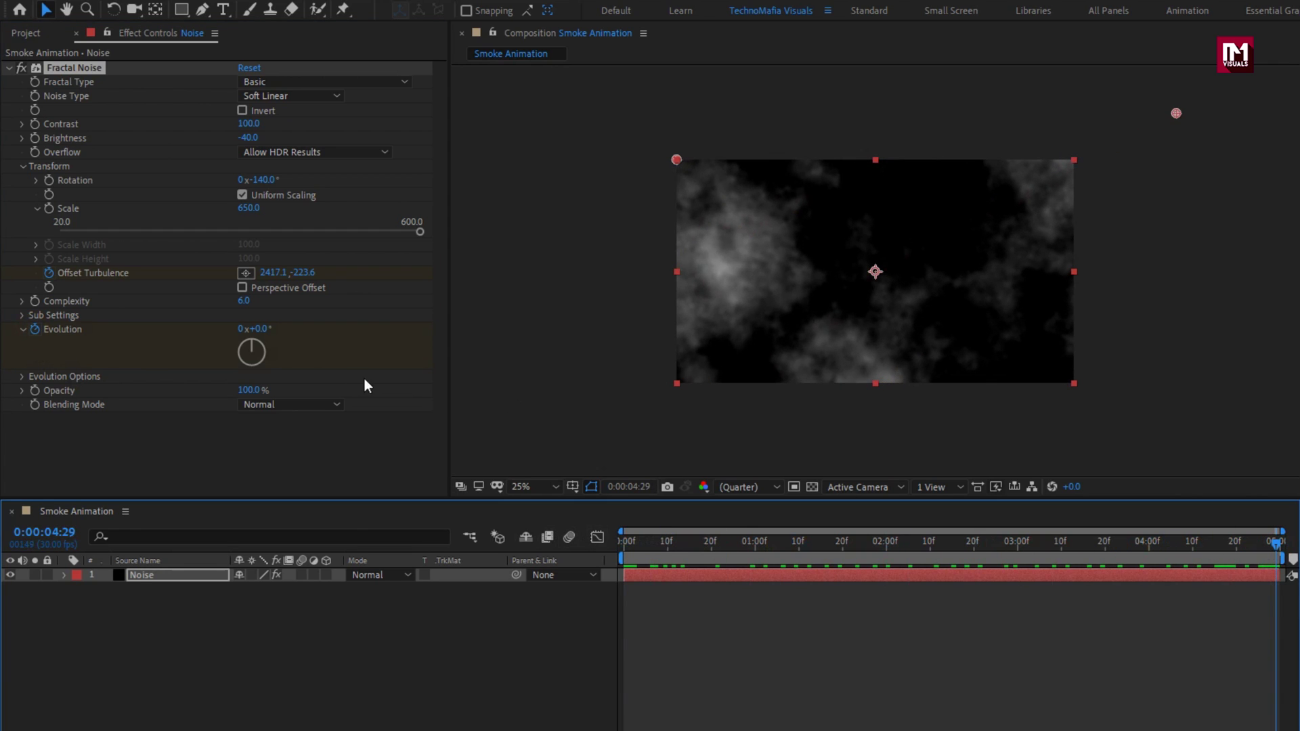
left_click(241, 329)
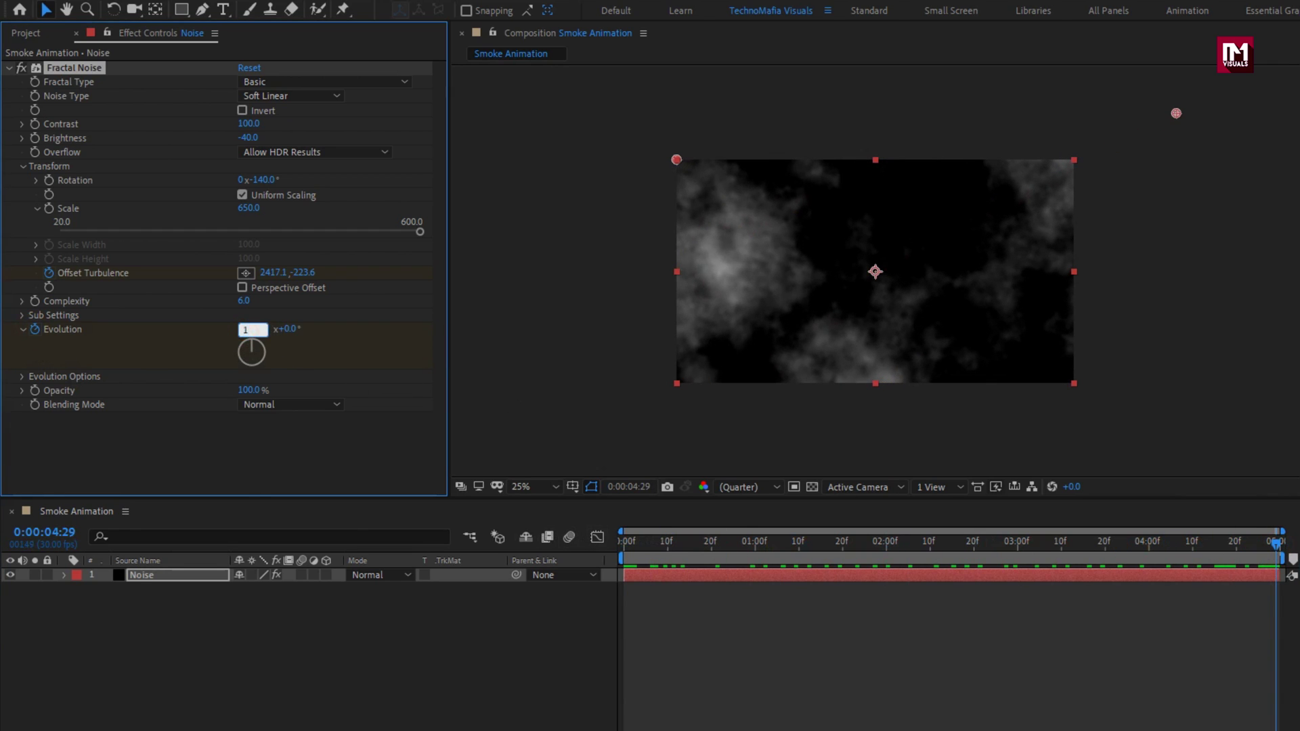
type("1")
key("Return")
mouse_move(621, 549)
left_mouse_down()
mouse_move(1062, 545)
mouse_move(661, 545)
left_mouse_up()
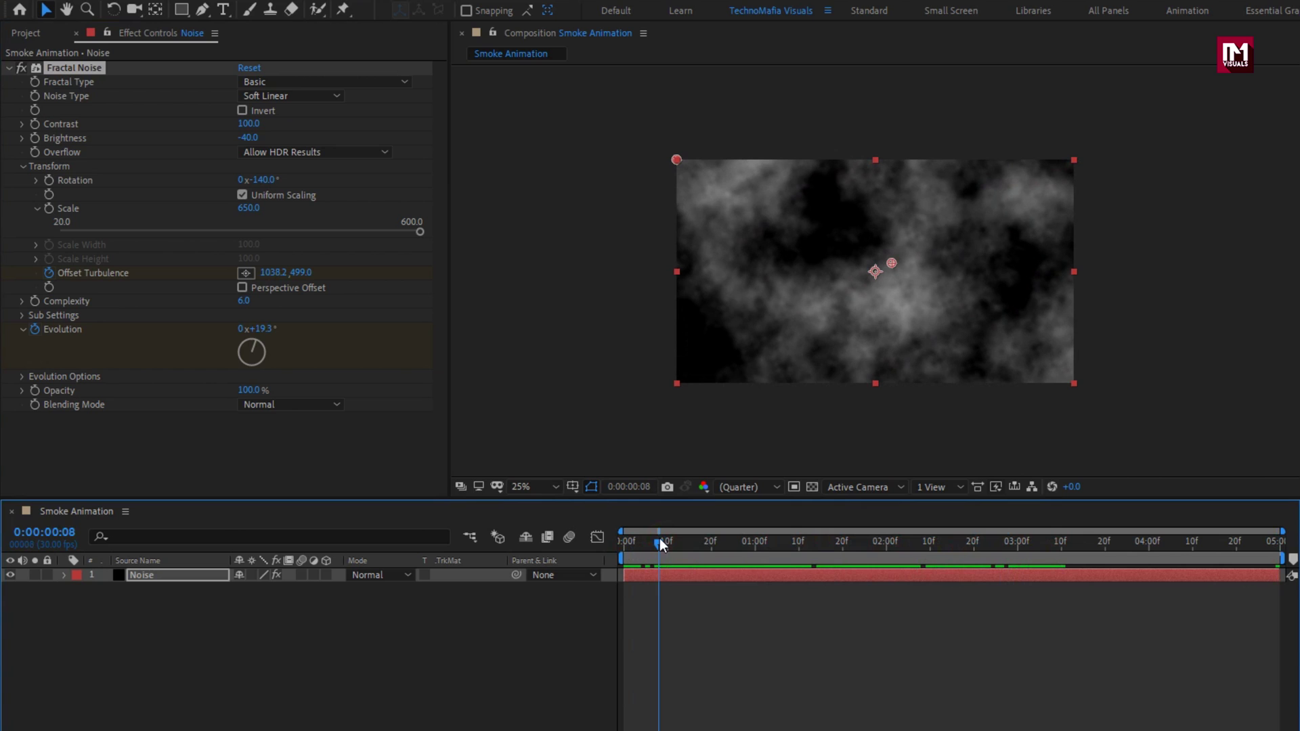
Step: Apply CC Vector Blur to the Noise layer and set its Type to Direction Fading
left_click(8, 68)
left_click(1121, 54)
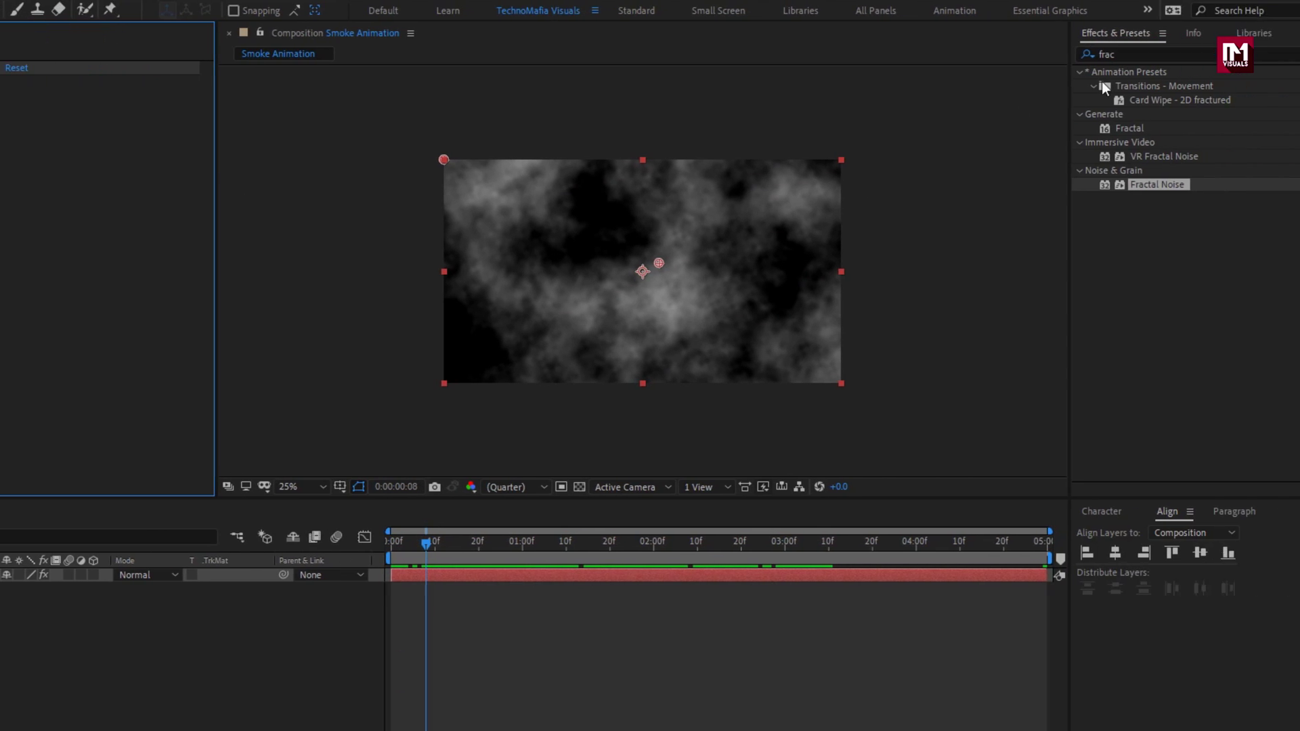
type("cc v")
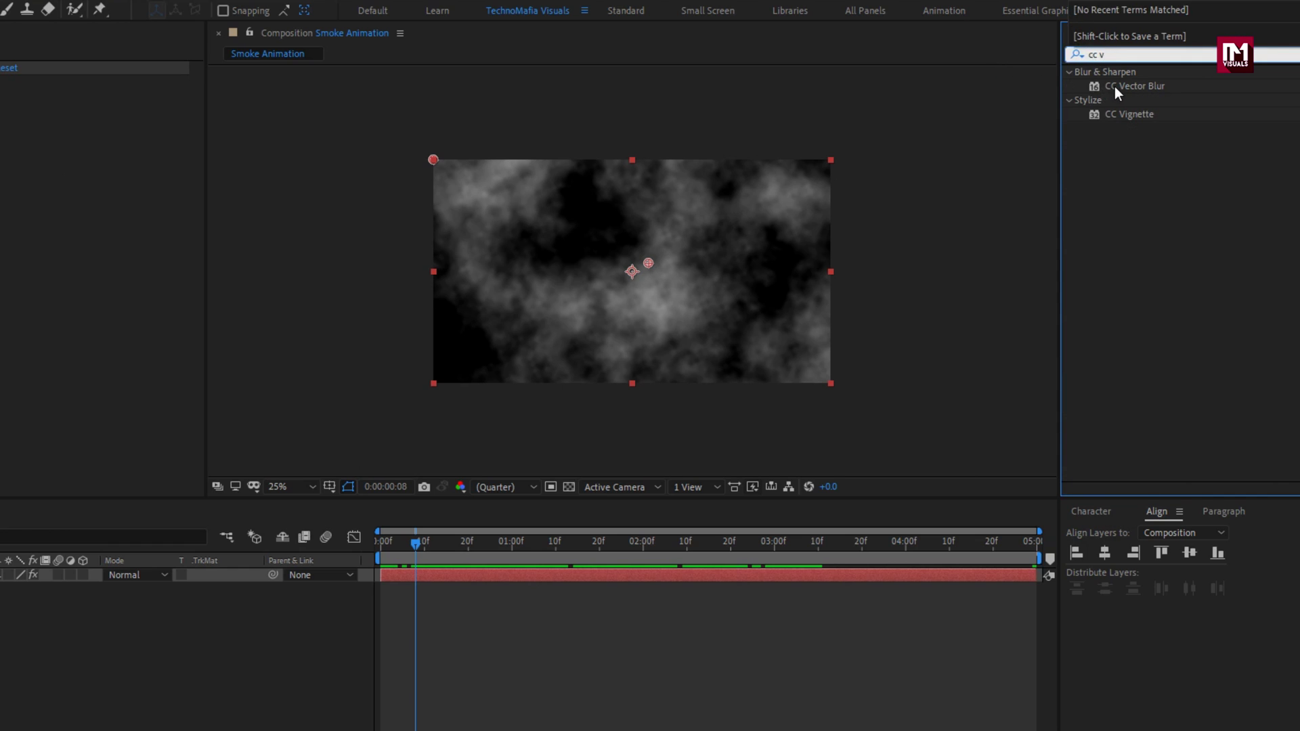
left_click_drag(1115, 86, 644, 239)
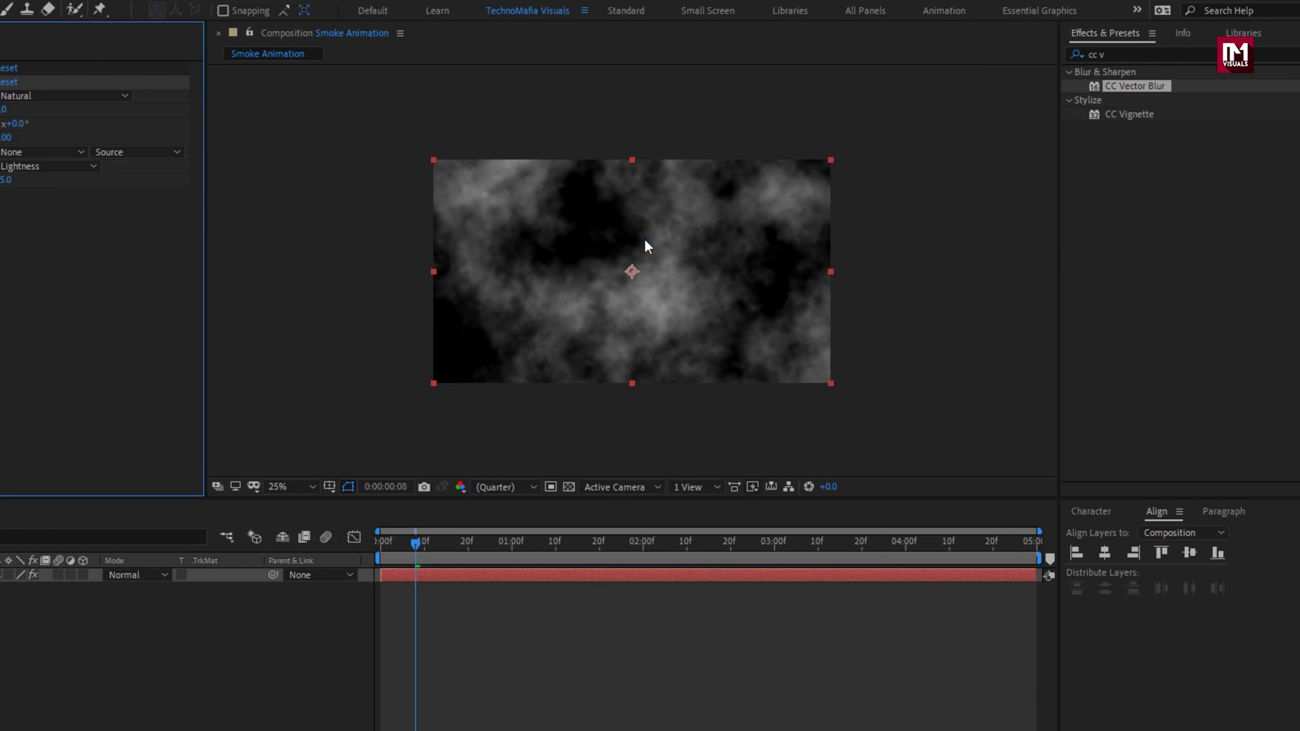
left_click(59, 95)
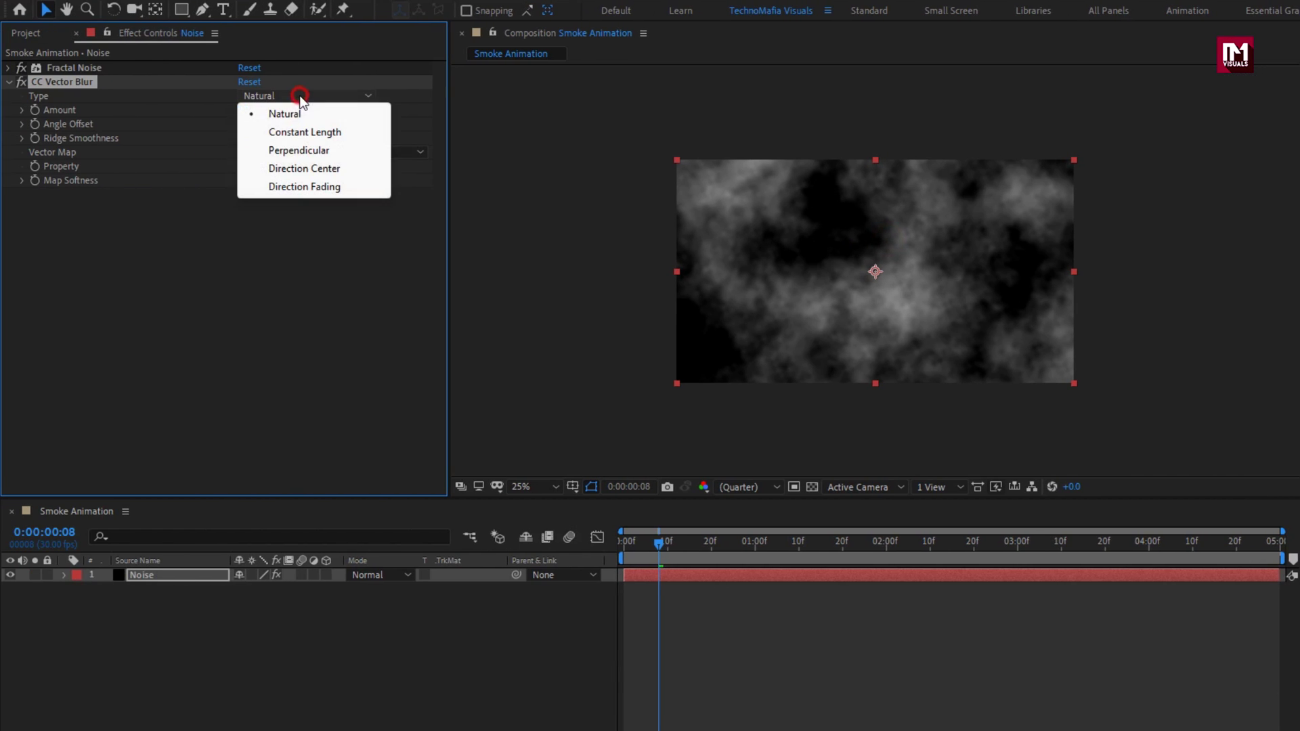
left_click(304, 186)
Step: Set the CC Vector Blur Amount to 110 and Angle Offset to 130°, and preview the smoke
left_click(243, 111)
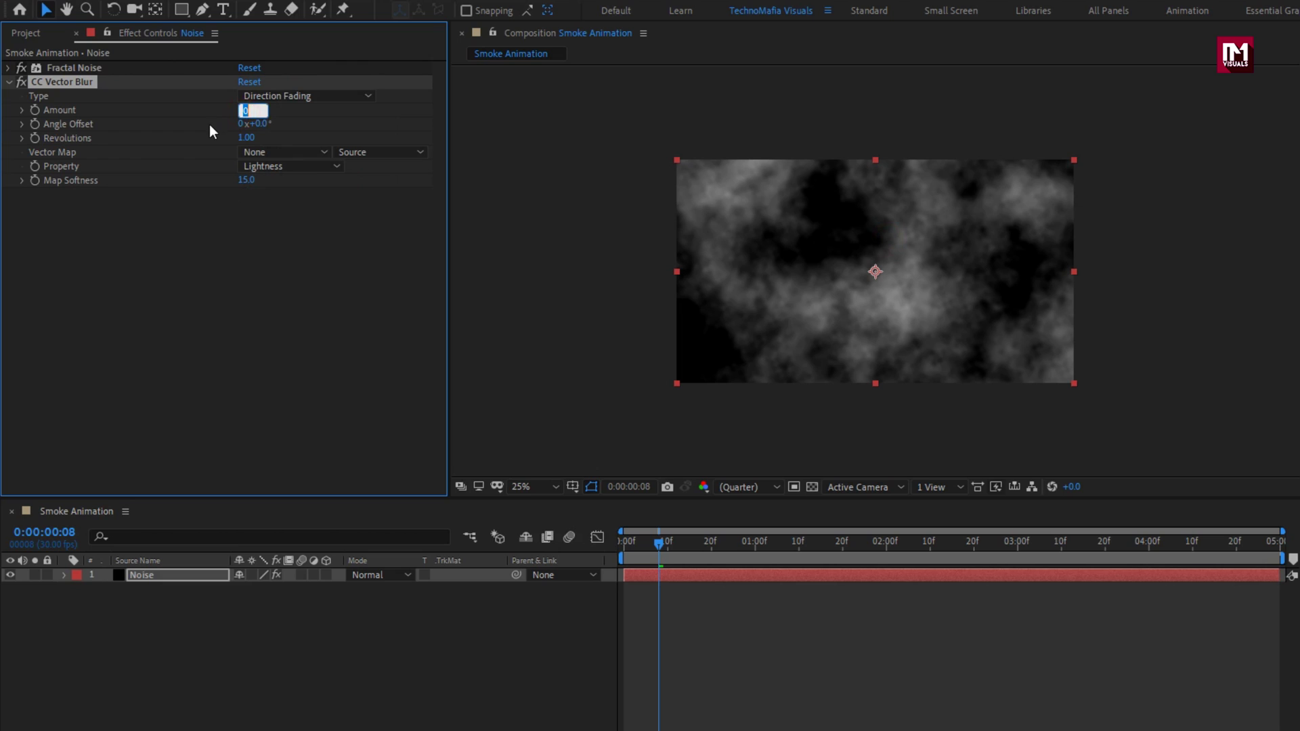
type("110")
key("Return")
left_click(258, 123)
type("130")
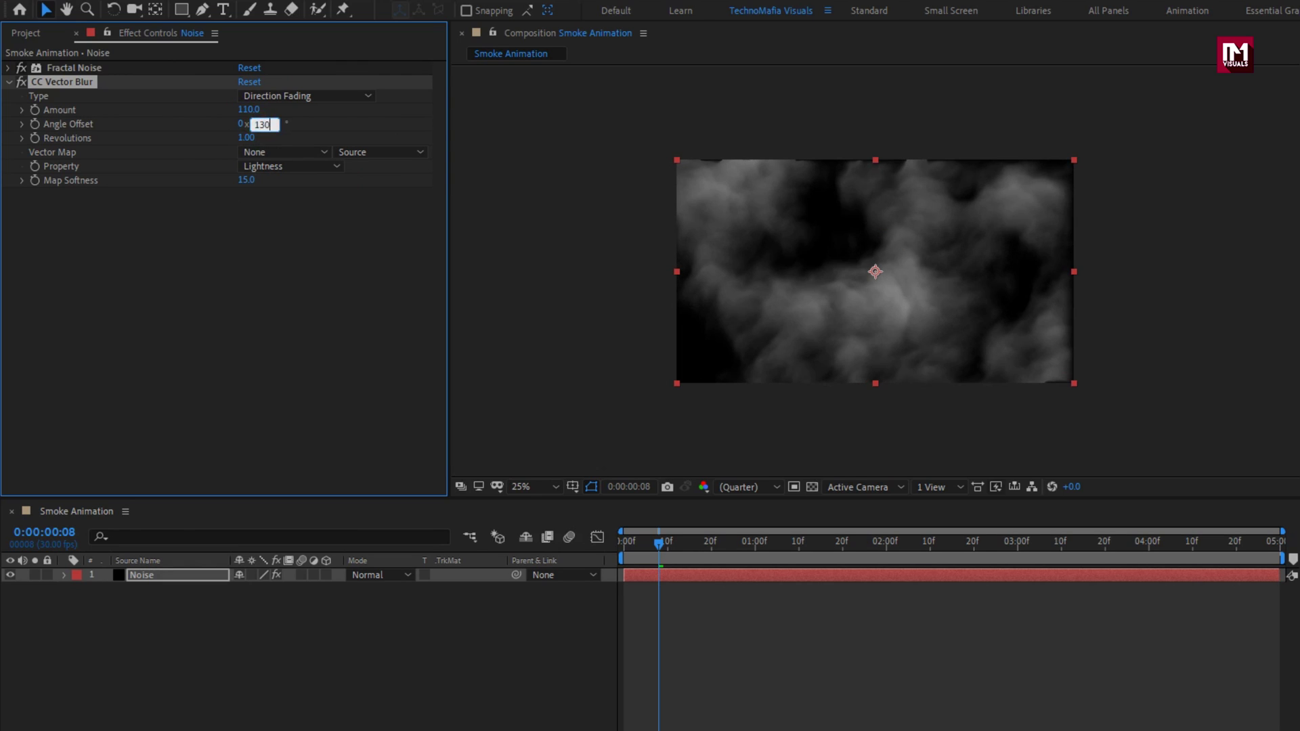
key("Return")
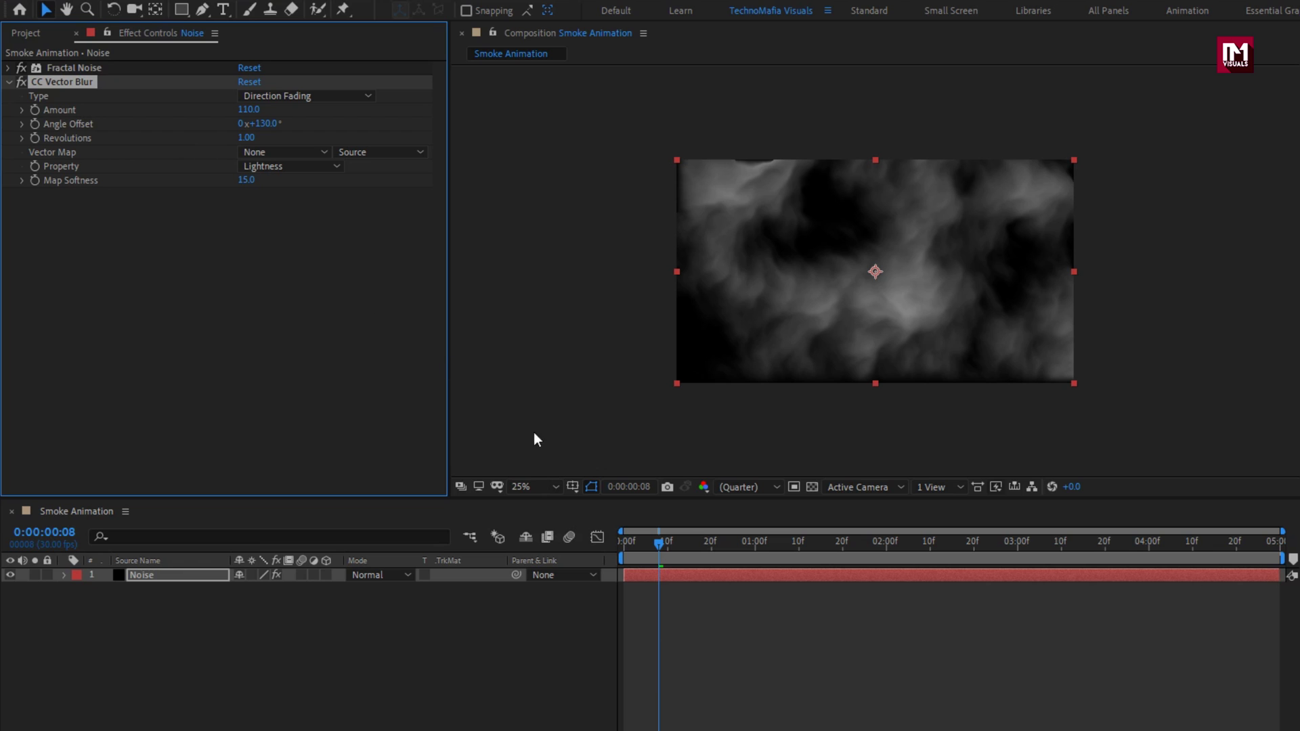
left_click_drag(625, 543, 795, 538)
Step: Scale the Noise layer to 110% and preview the animation
key("s")
left_click(182, 573)
key("s")
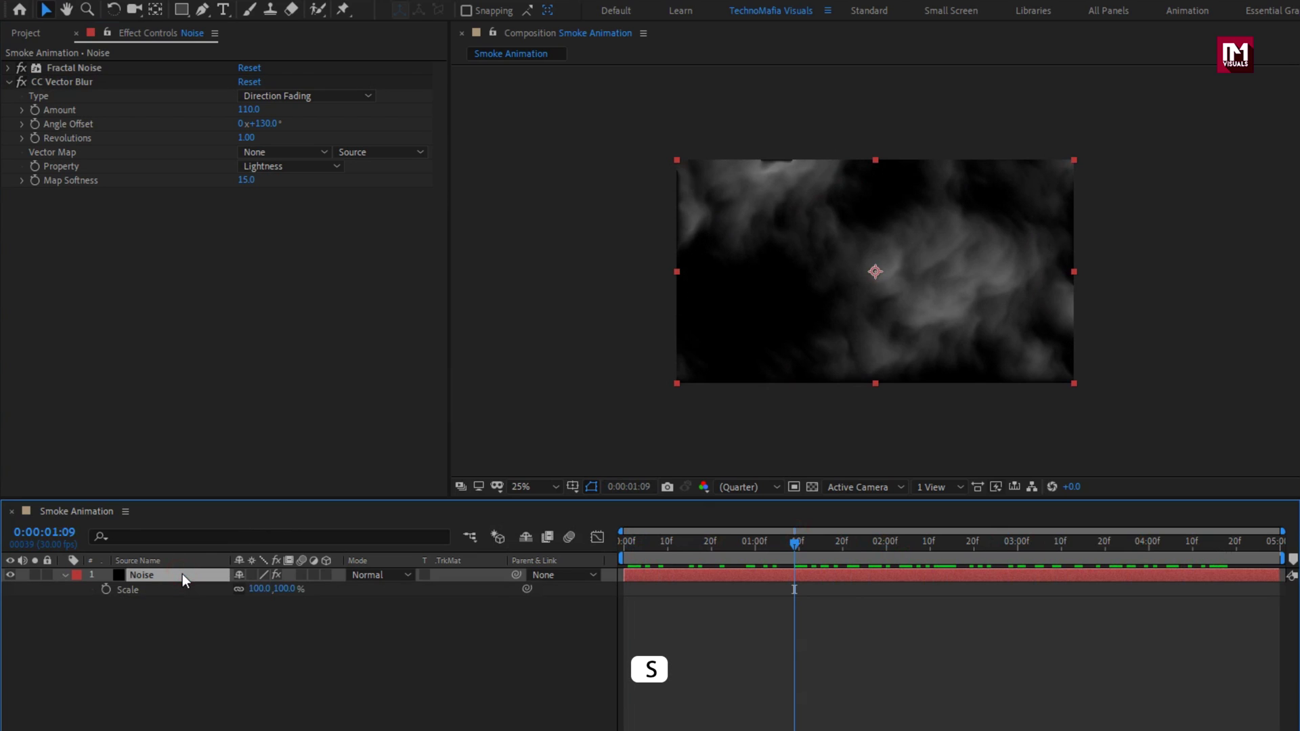
left_click(284, 590)
type("110")
key("Return")
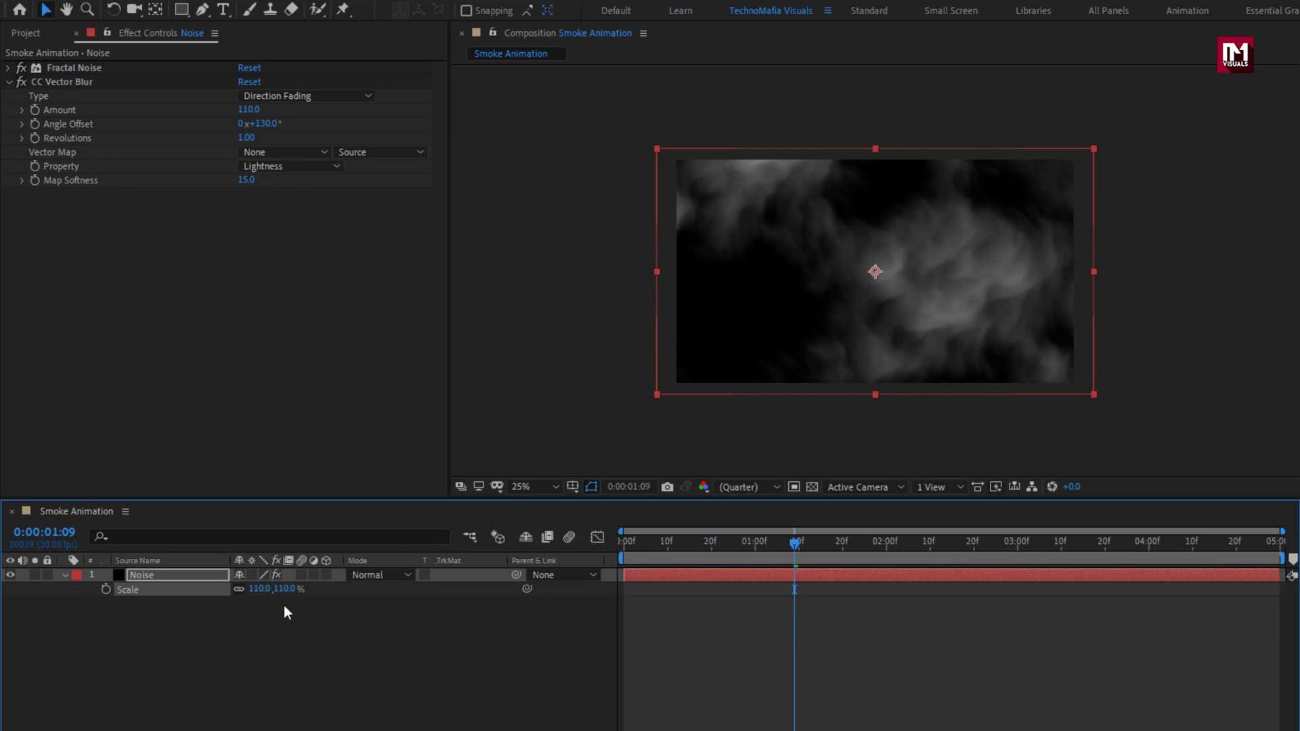
key("space")
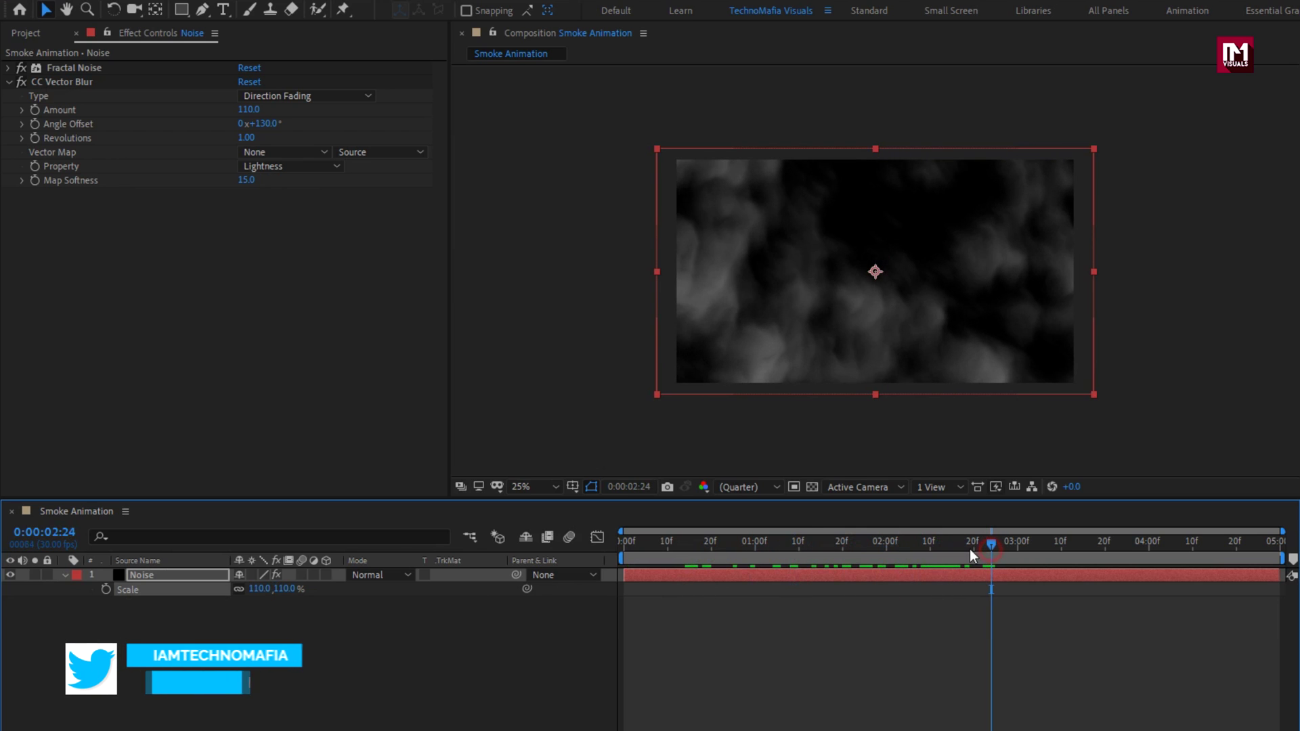
left_click(65, 575)
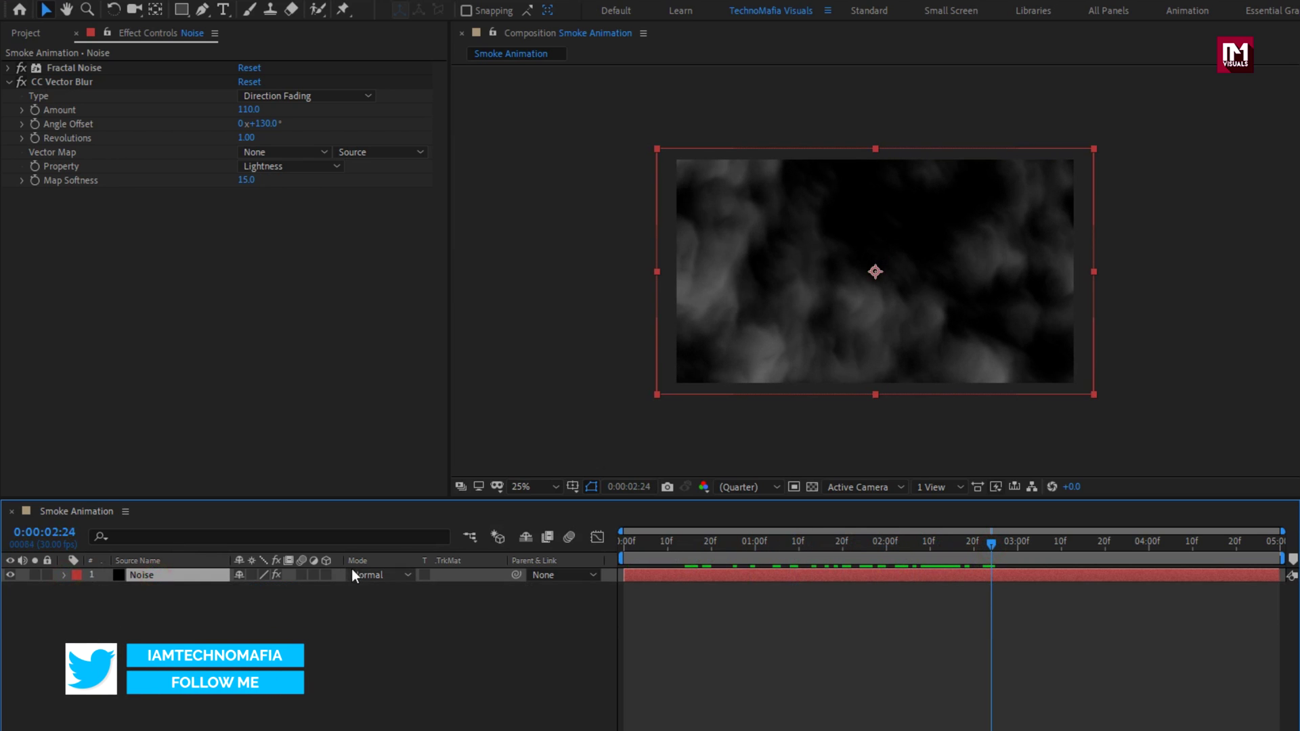
Step: Set the Noise layer's blending mode to Screen and duplicate the layer
left_click(362, 575)
left_click(428, 295)
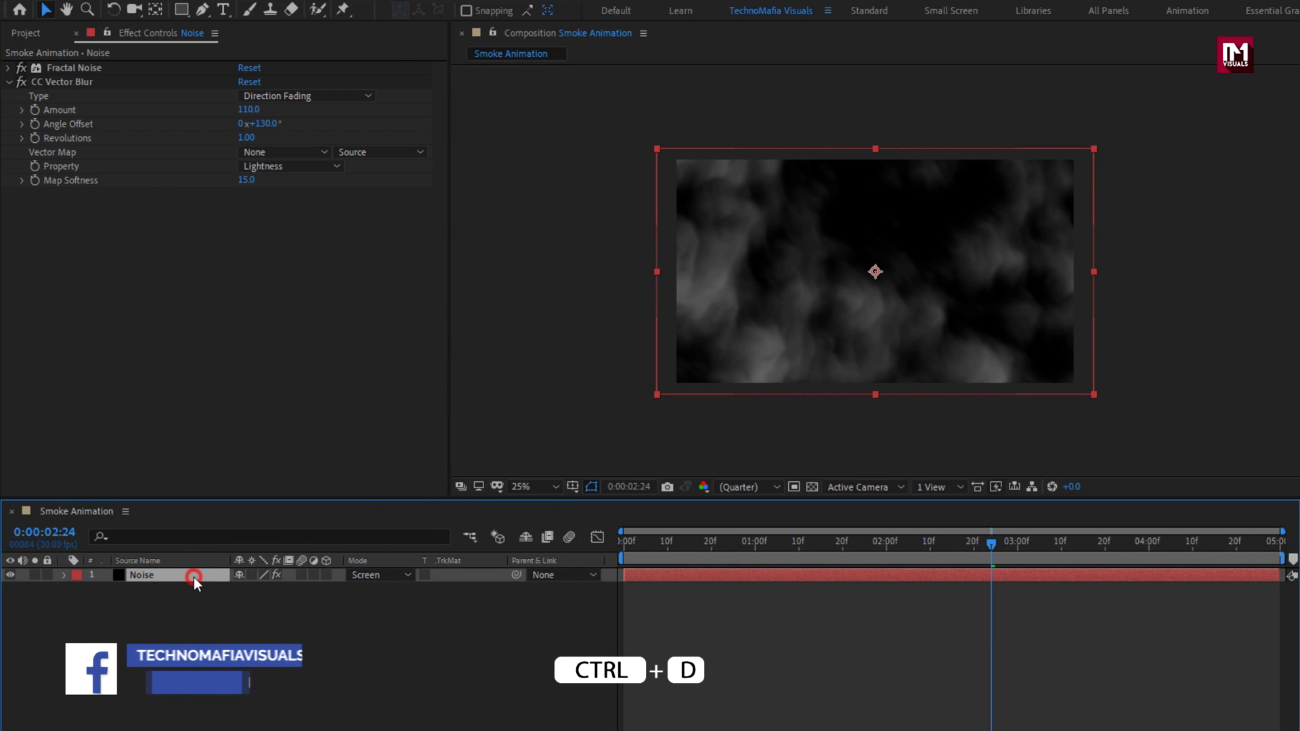
key("ctrl+d")
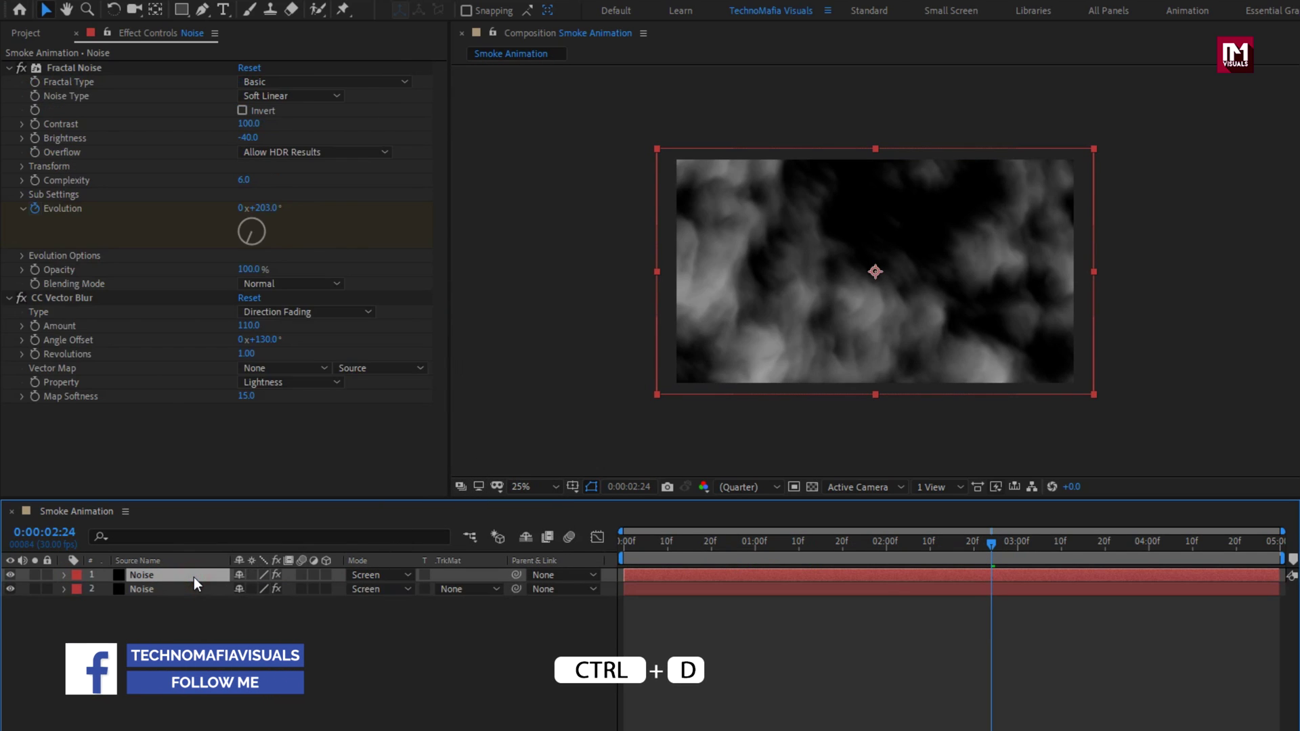
Step: Set the top Noise layer's Fractal Noise Rotation to -65° and Scale to 400, and preview the smoke
left_click(8, 298)
left_click(19, 168)
left_click(258, 180)
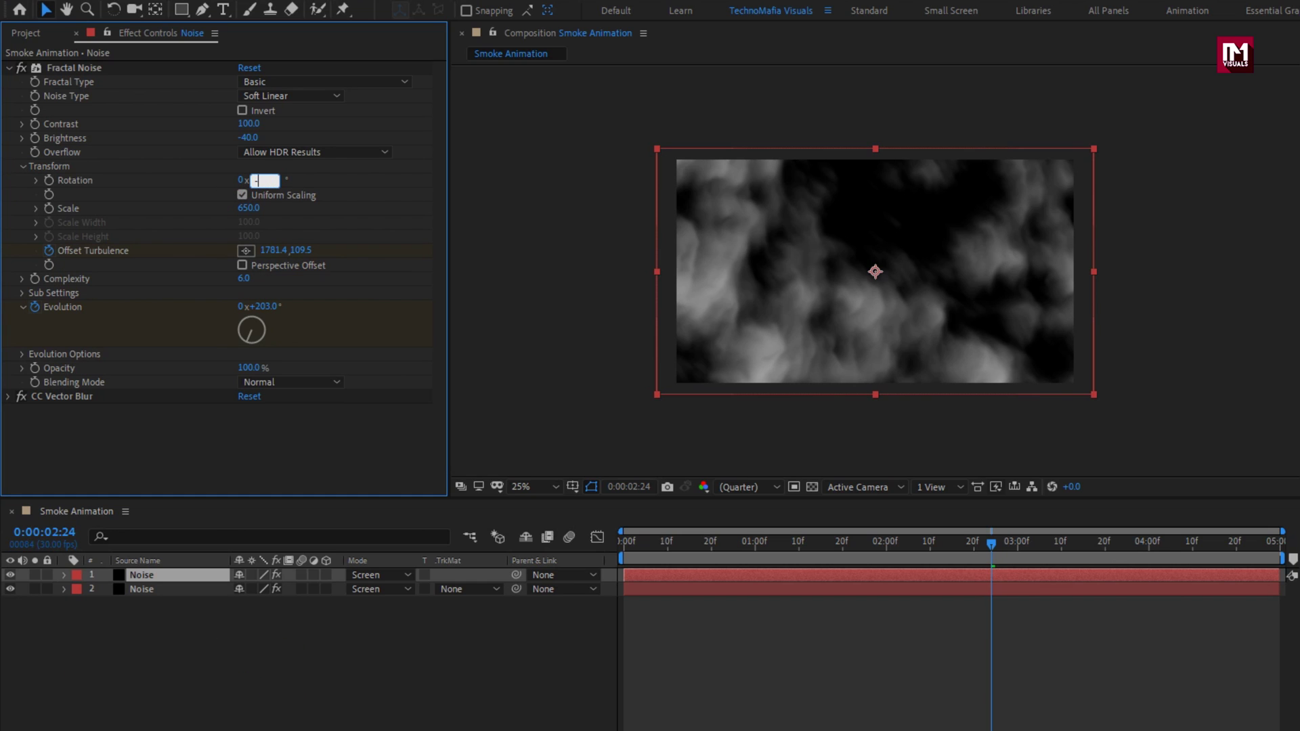
type("-65")
key("Return")
left_click(248, 208)
type("400")
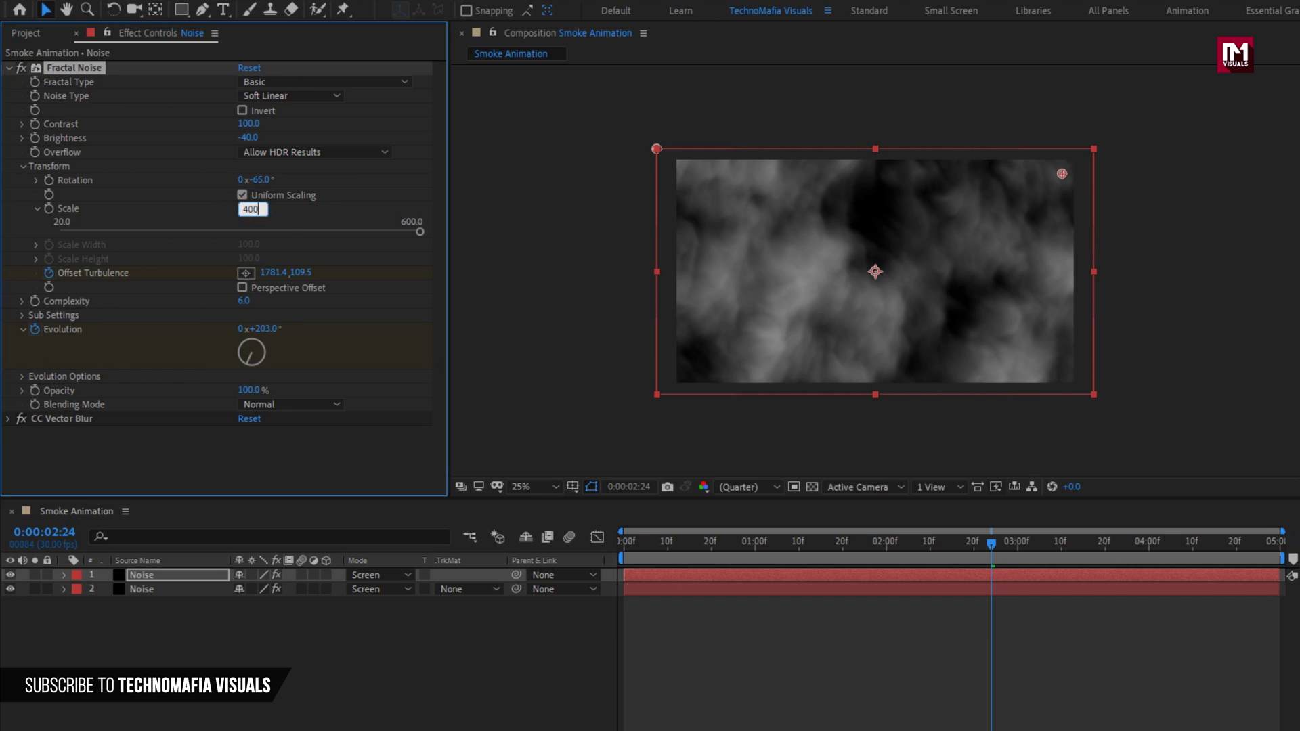
key("Return")
left_click_drag(632, 550, 725, 547)
Step: Duplicate the top Noise layer and set the copy's Fractal Noise Rotation to 100°
left_click(185, 576)
key("ctrl+d")
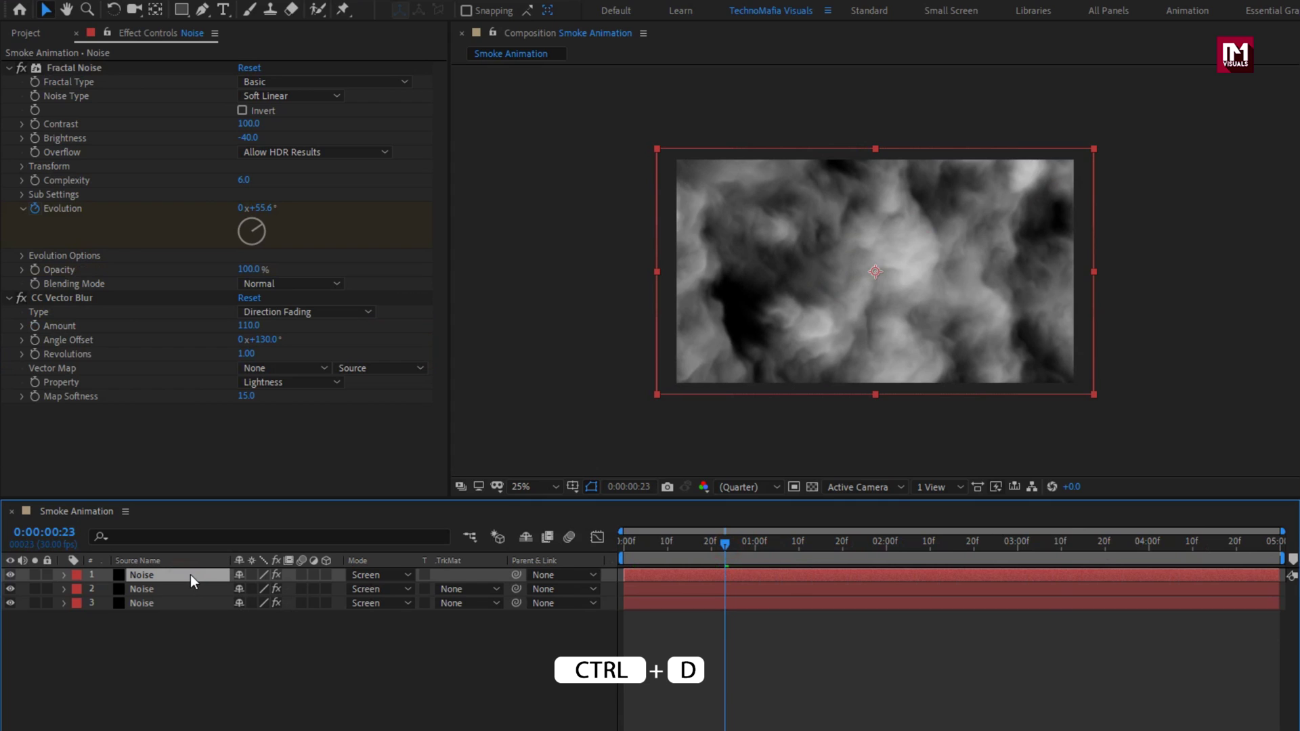
left_click(9, 298)
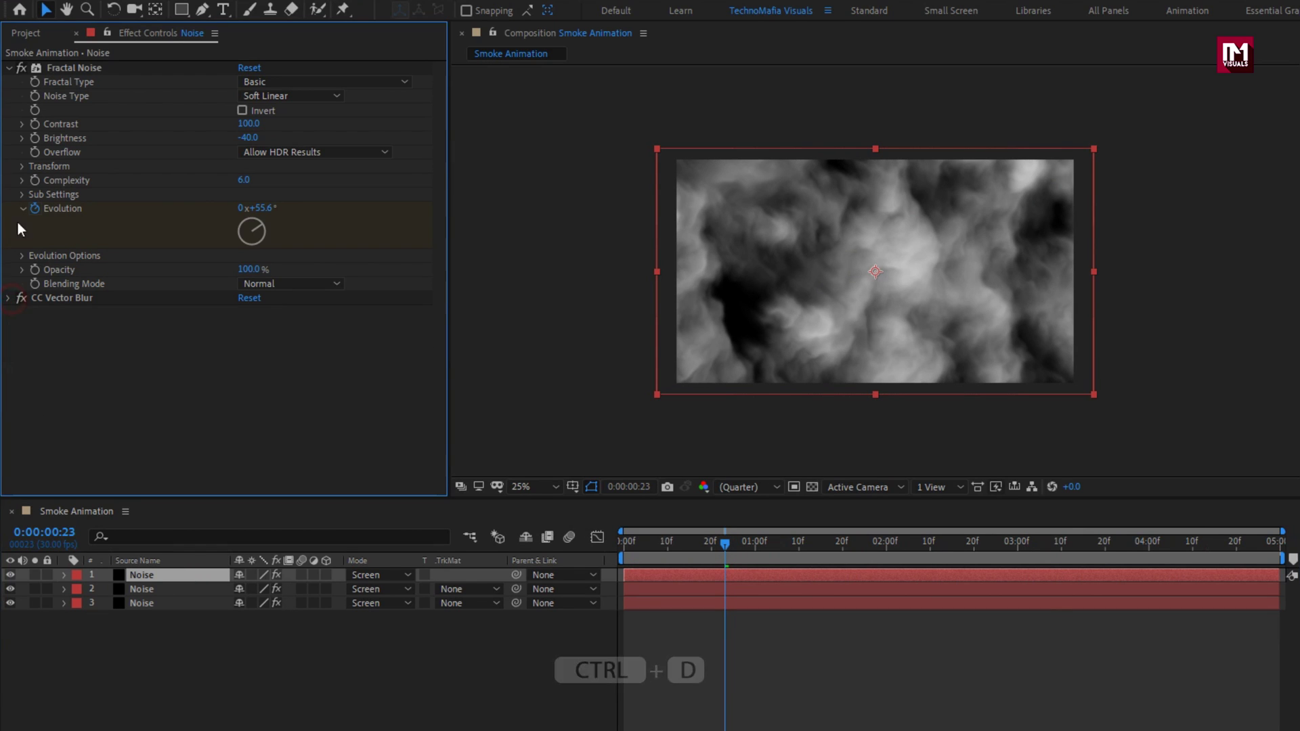
left_click(22, 166)
left_click(259, 180)
type("100")
key("Return")
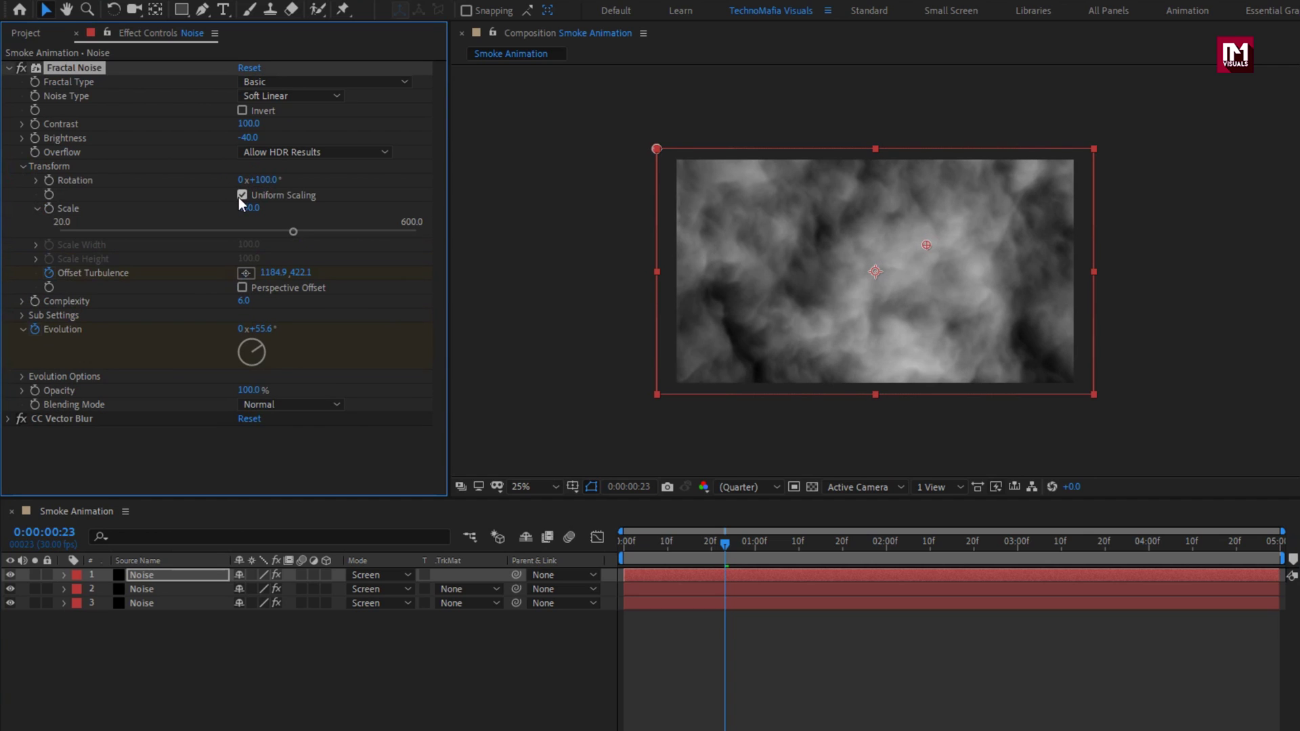
Step: Disable Uniform Scaling on the top Noise layer, set Scale Width to 1600 and Scale Height to 600, and preview the smoke
left_click(241, 196)
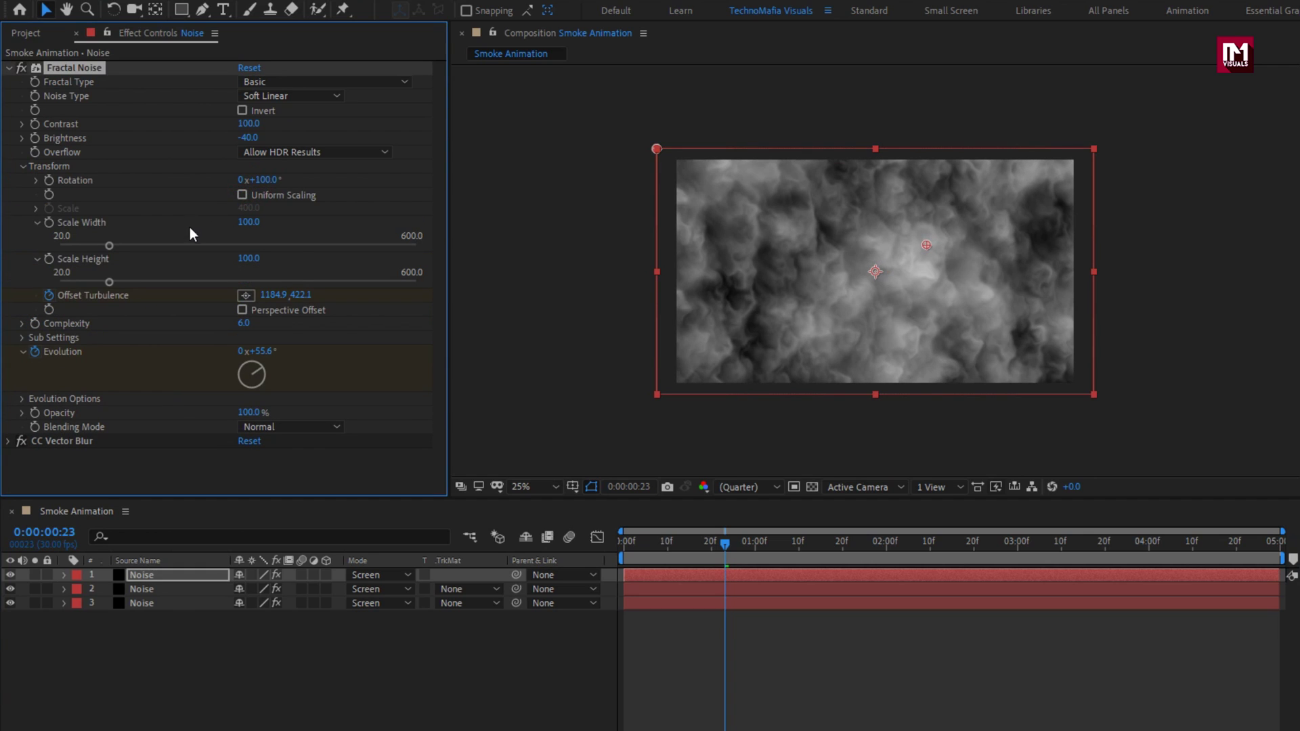
left_click(248, 224)
type("16")
key("Return")
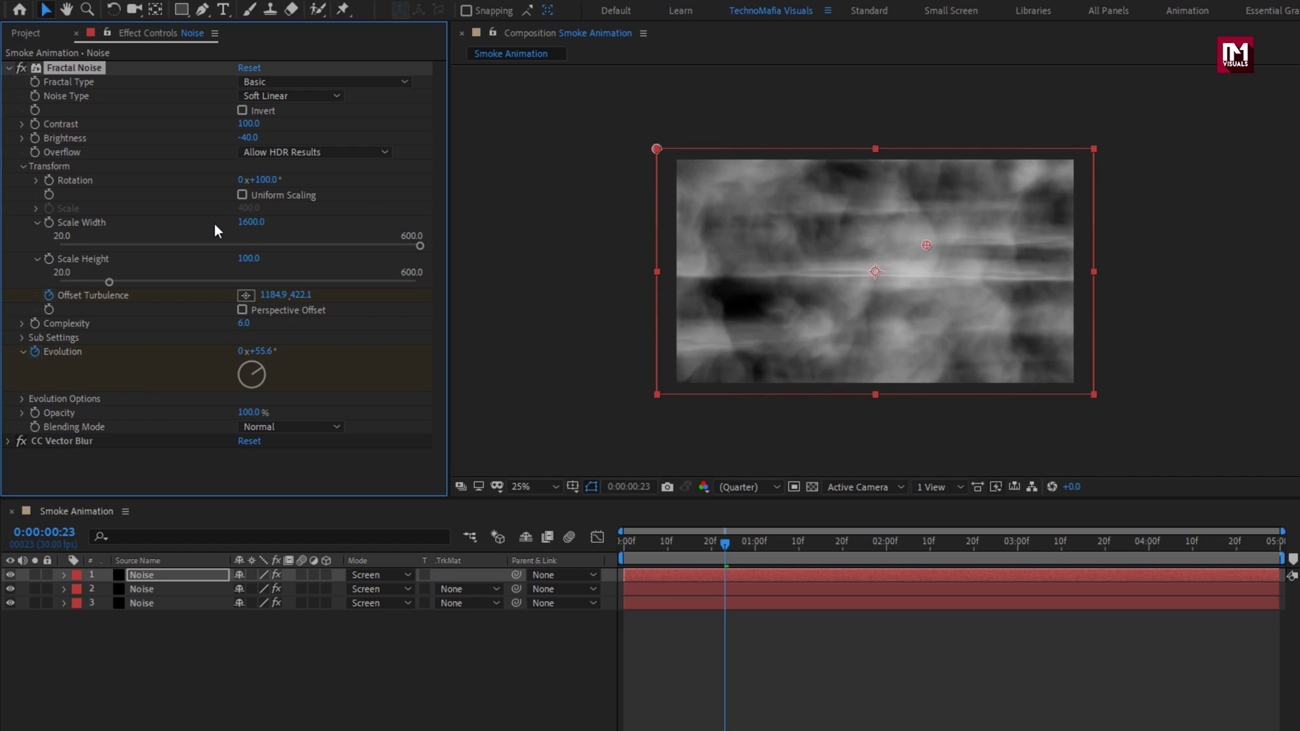
left_click(242, 259)
type("600")
key("Return")
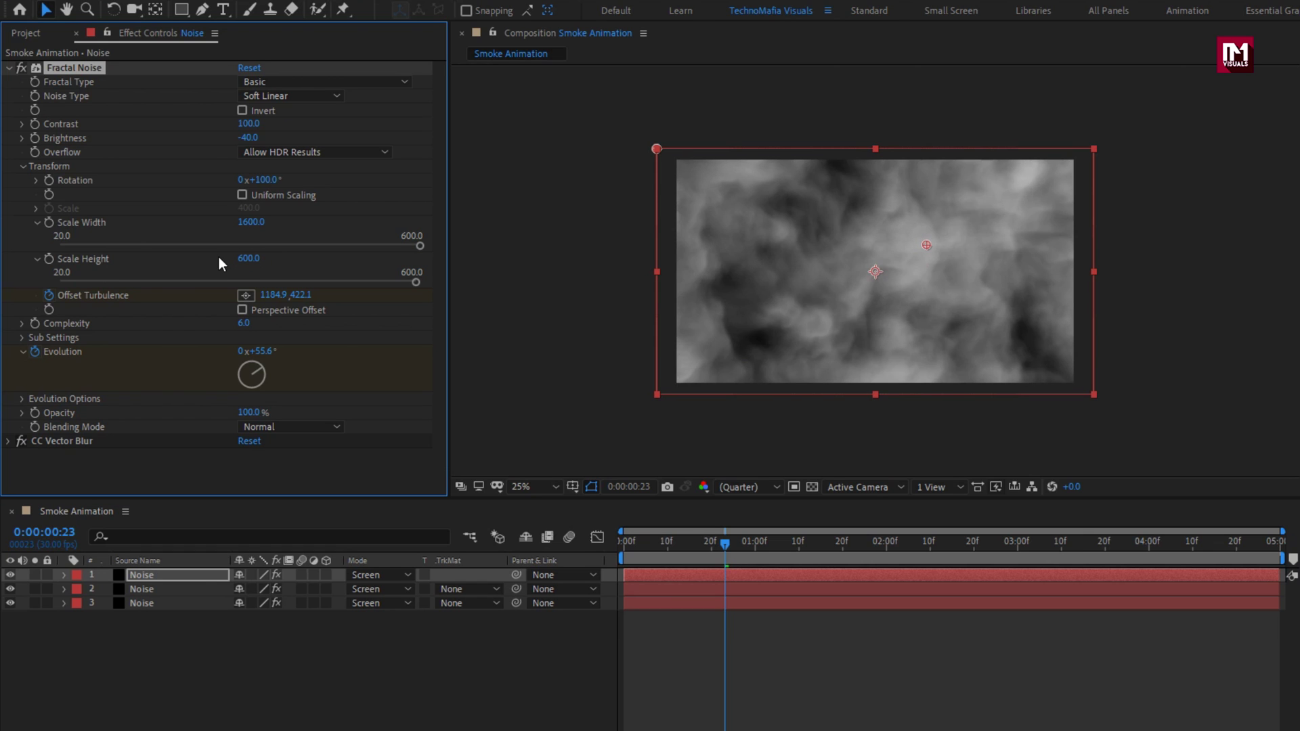
left_click_drag(631, 545, 757, 548)
Step: Duplicate the top Noise layer again and set the new copy's Fractal Noise Rotation to 25°
key("ctrl+d")
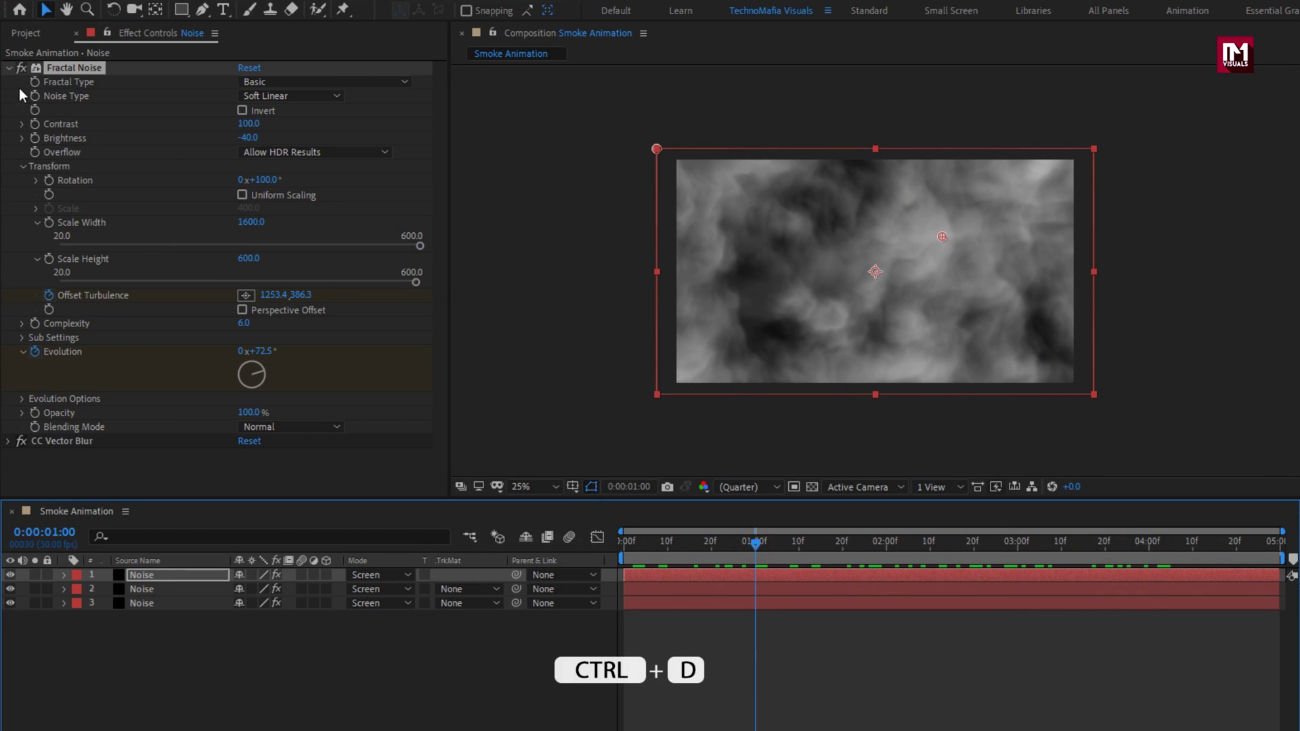
left_click(142, 574)
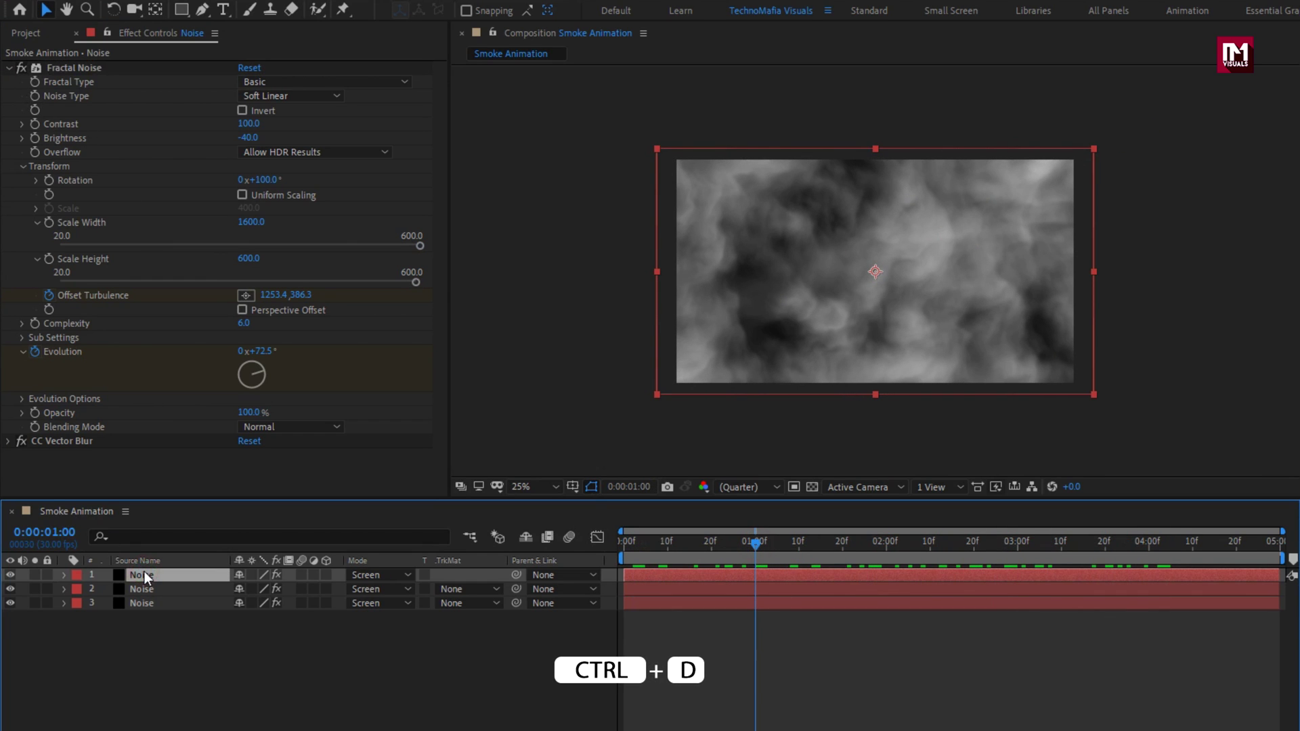
key("ctrl+d")
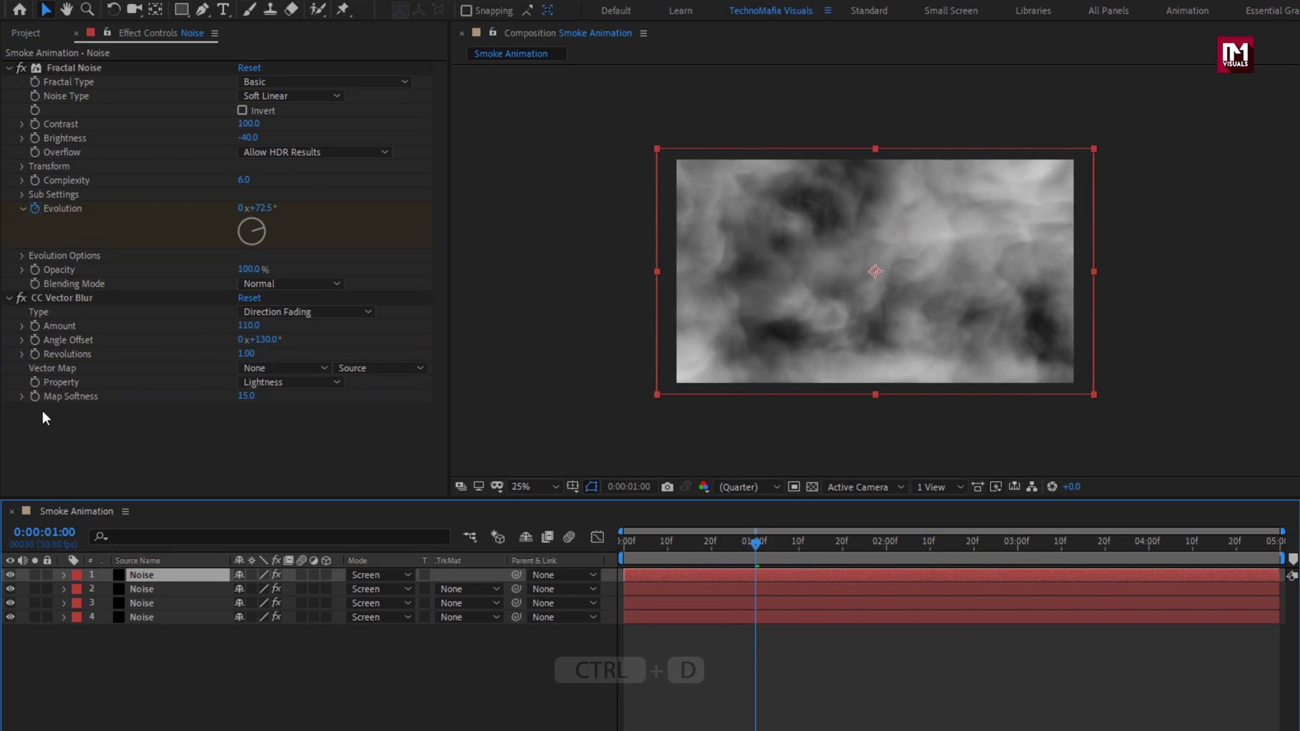
left_click(10, 298)
left_click(23, 167)
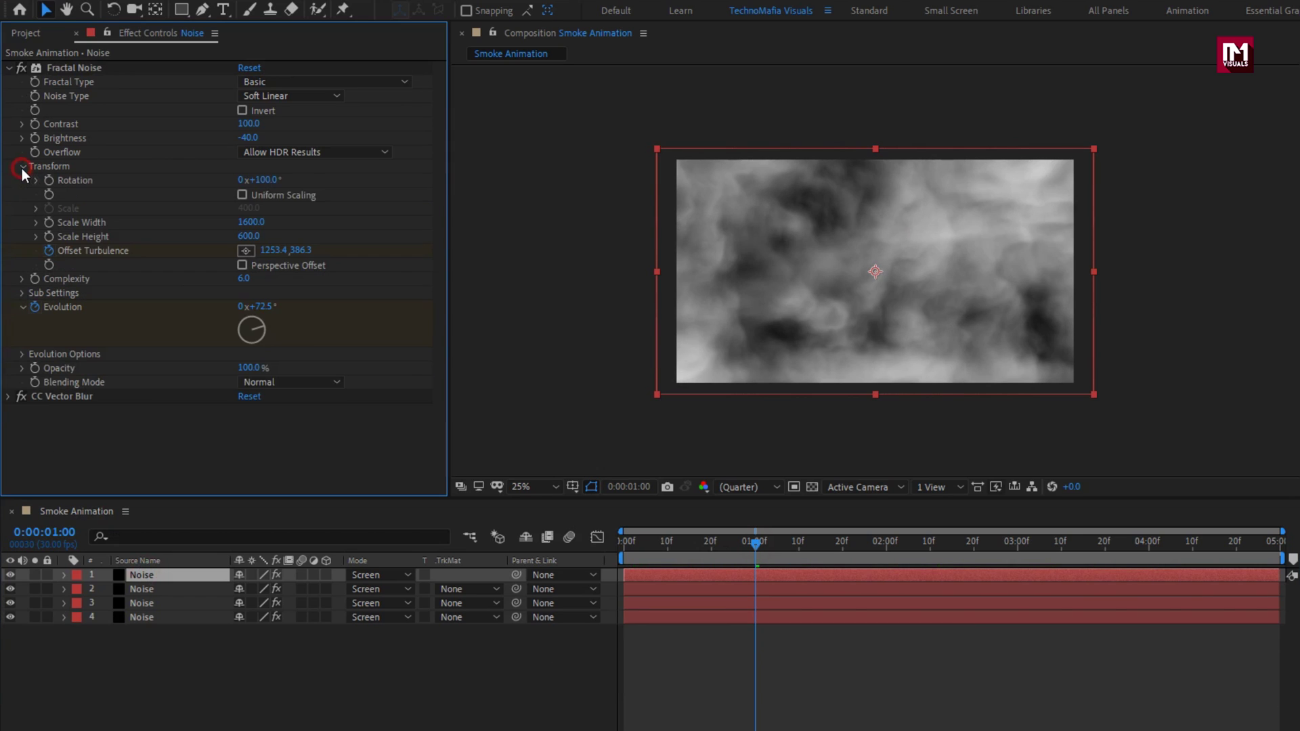
left_click(268, 180)
type("25")
key("Return")
Step: Set the top Noise layer's Scale Width to 1900 and preview the layered smoke
left_click(245, 223)
type("19")
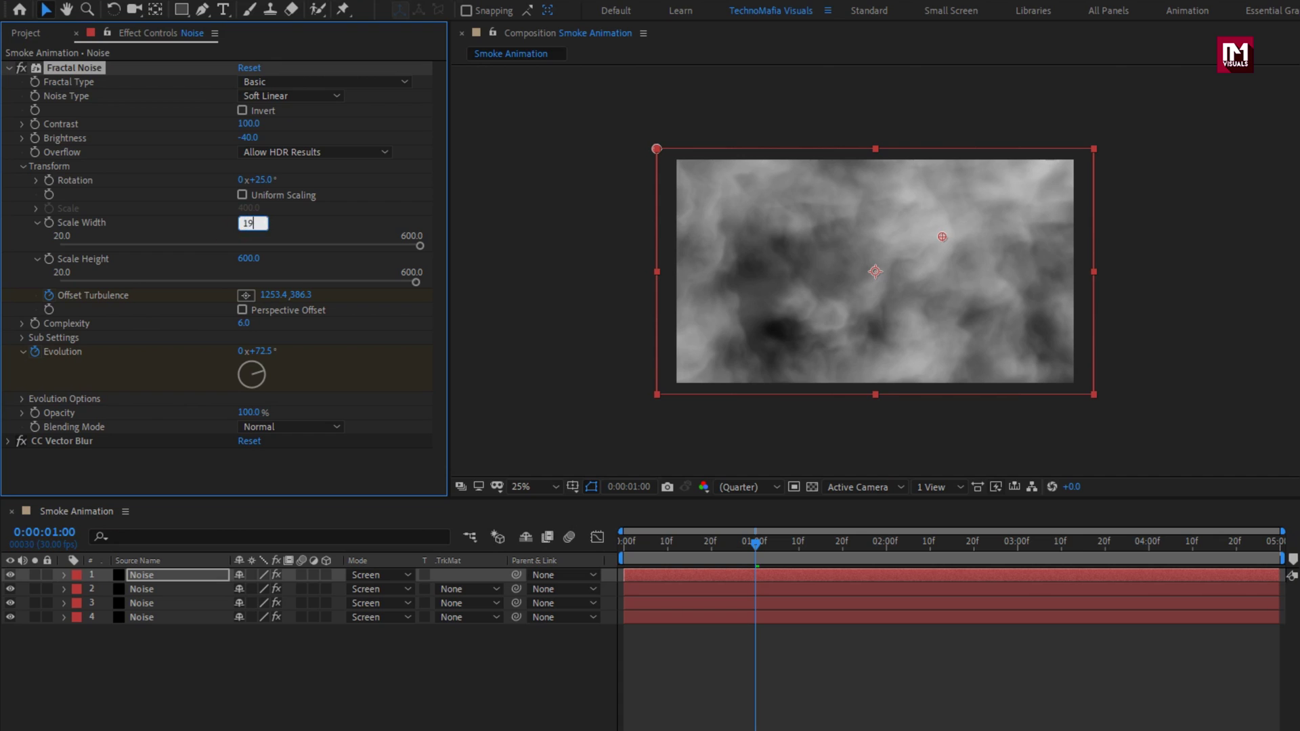
key("Return")
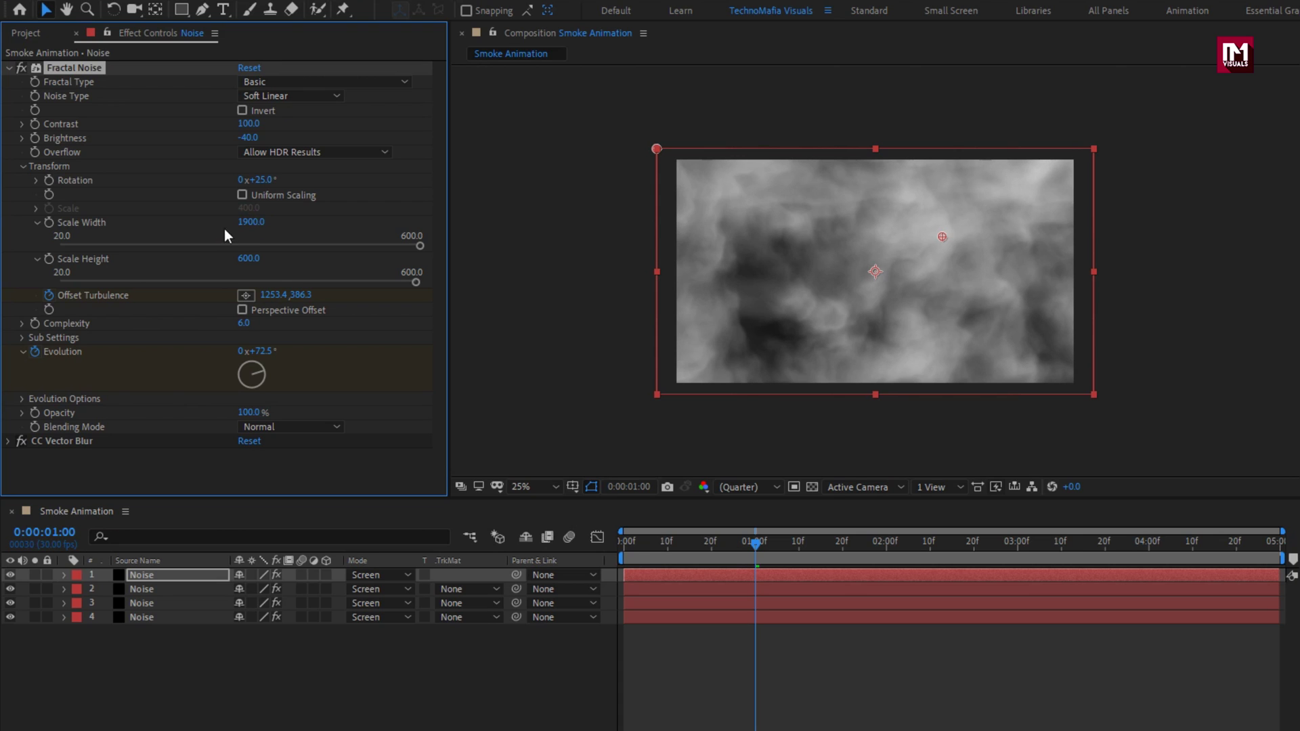
left_click_drag(670, 549, 1022, 551)
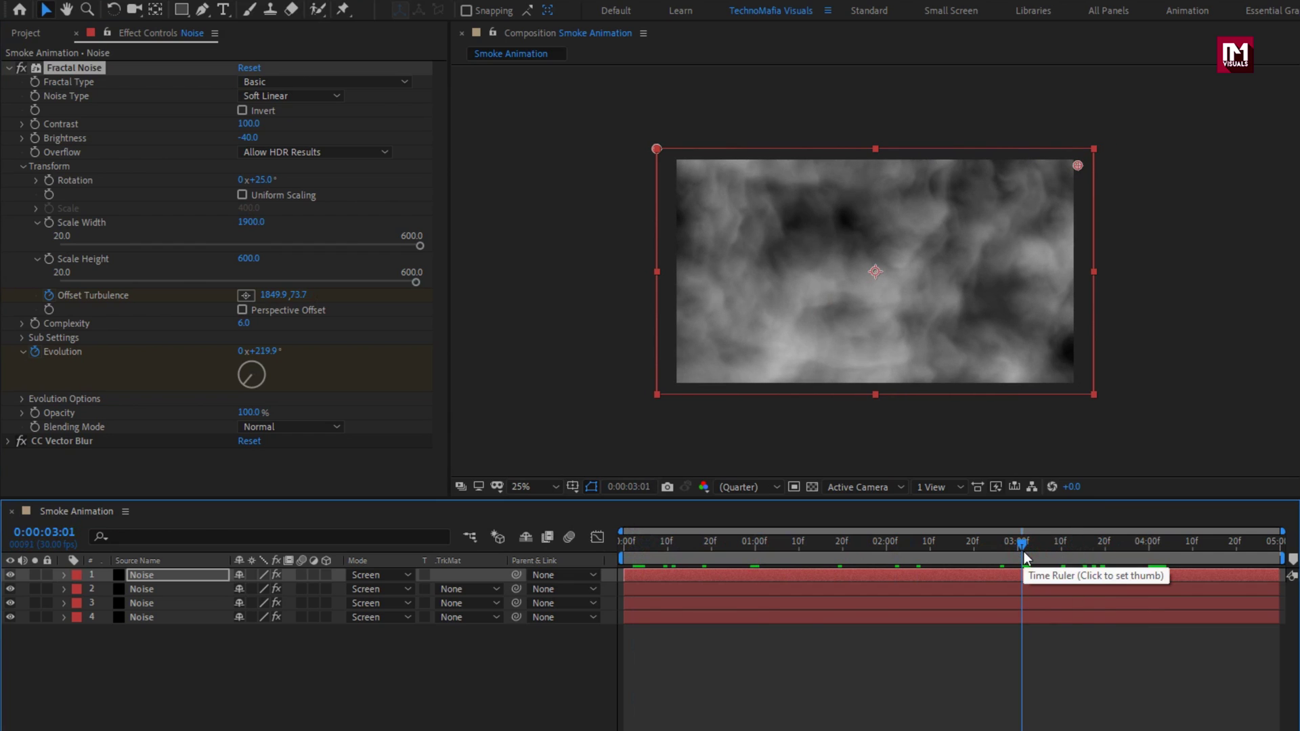
Step: Pre-compose all four Noise layers into a new composition named Noise
left_click_drag(230, 649, 162, 570)
right_click(161, 570)
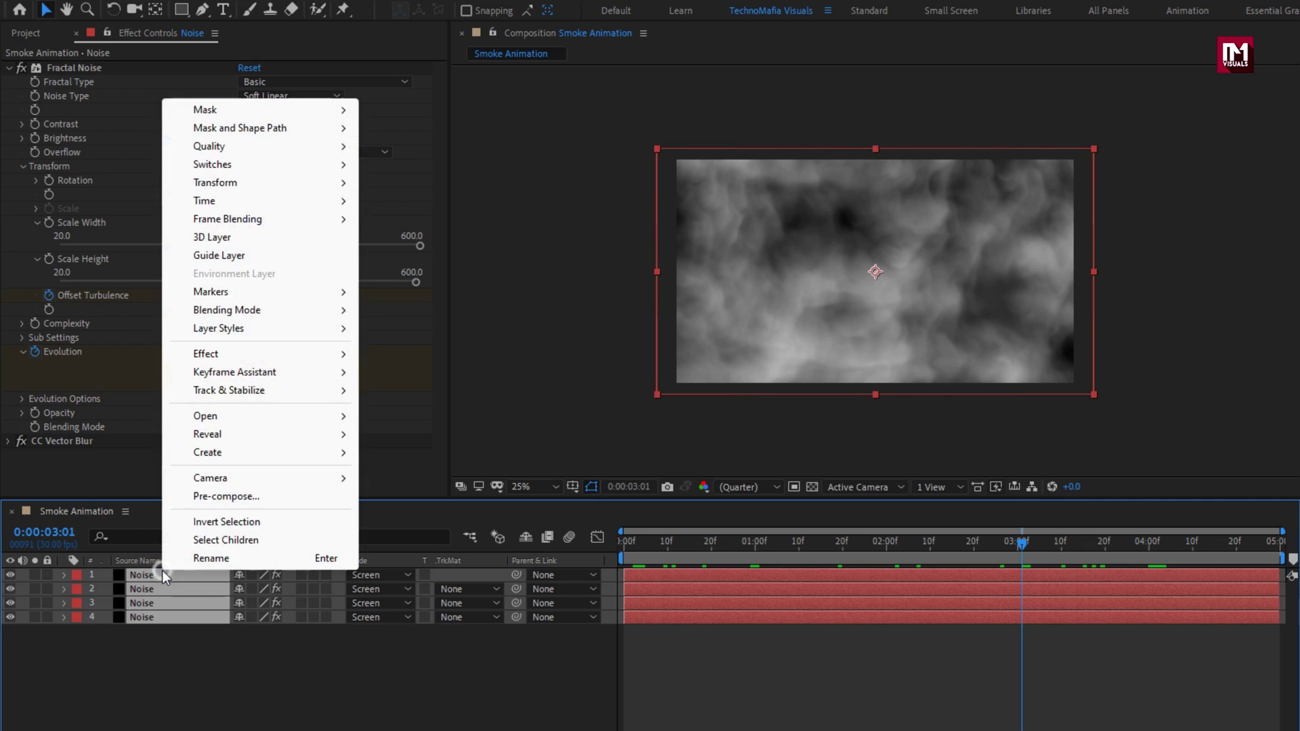
left_click(201, 497)
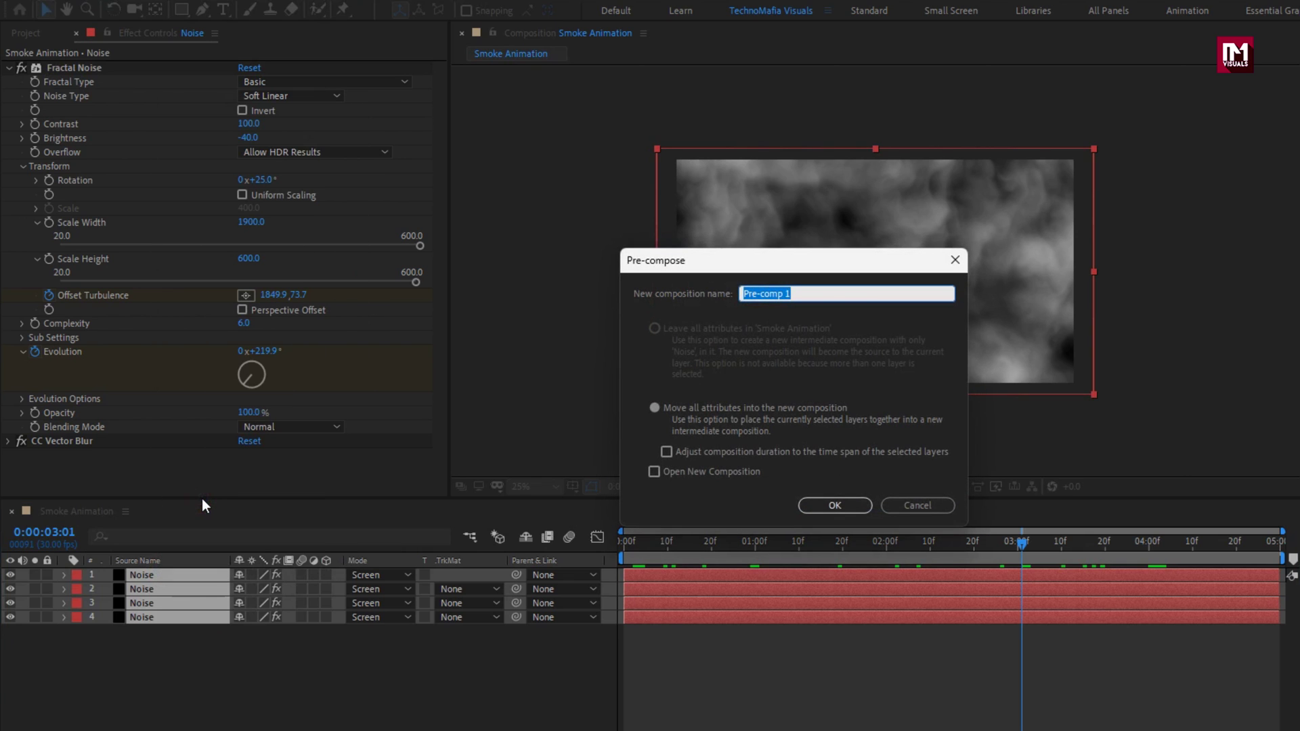
type("Noise")
left_click(835, 506)
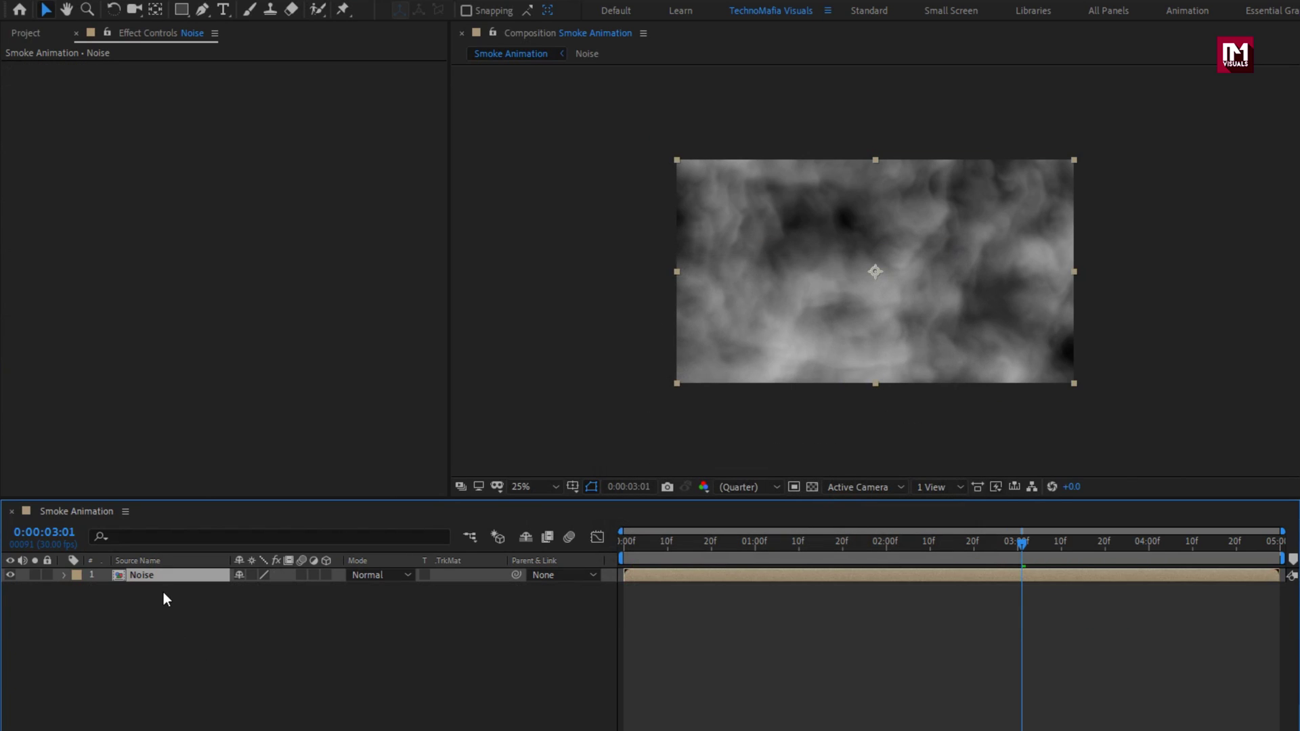
Step: Mask the lower part of the Noise pre-comp with a rectangle, feather it vertically by 713 pixels only, and preview the fade
left_click(181, 11)
left_click_drag(1128, 425, 621, 296)
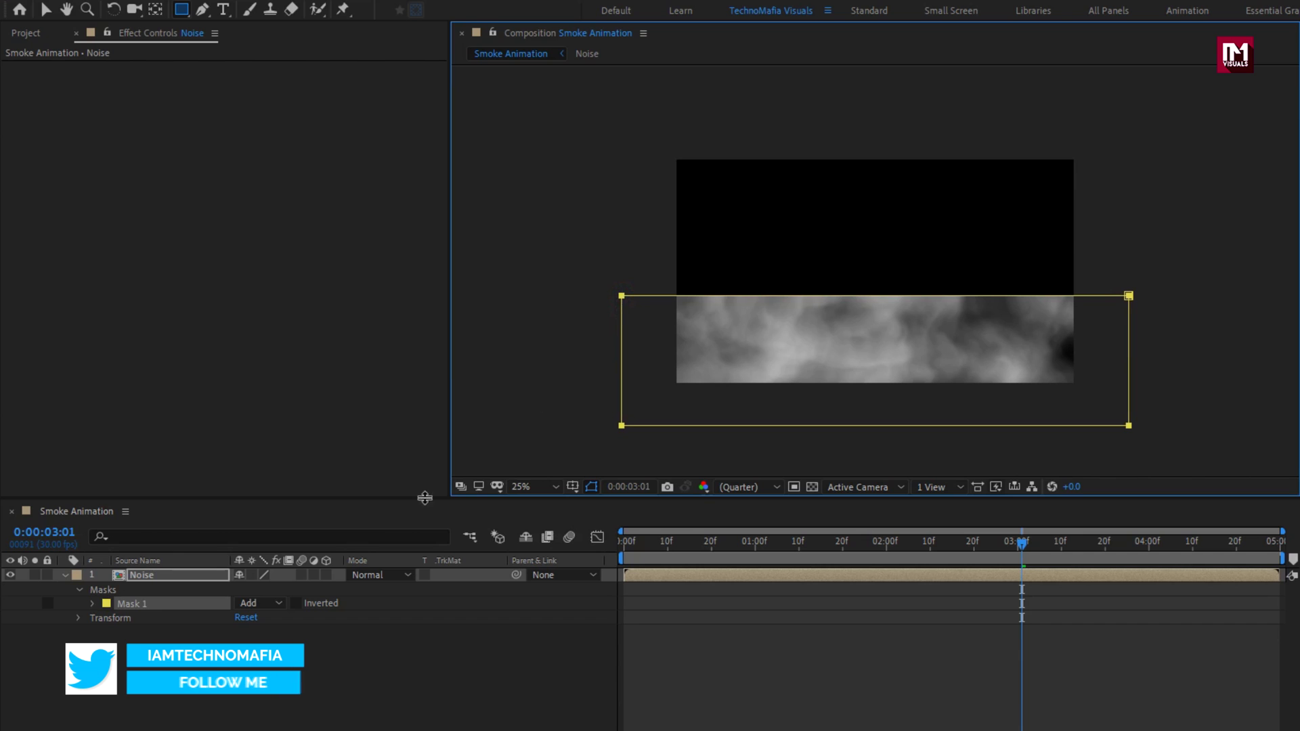
left_click(94, 603)
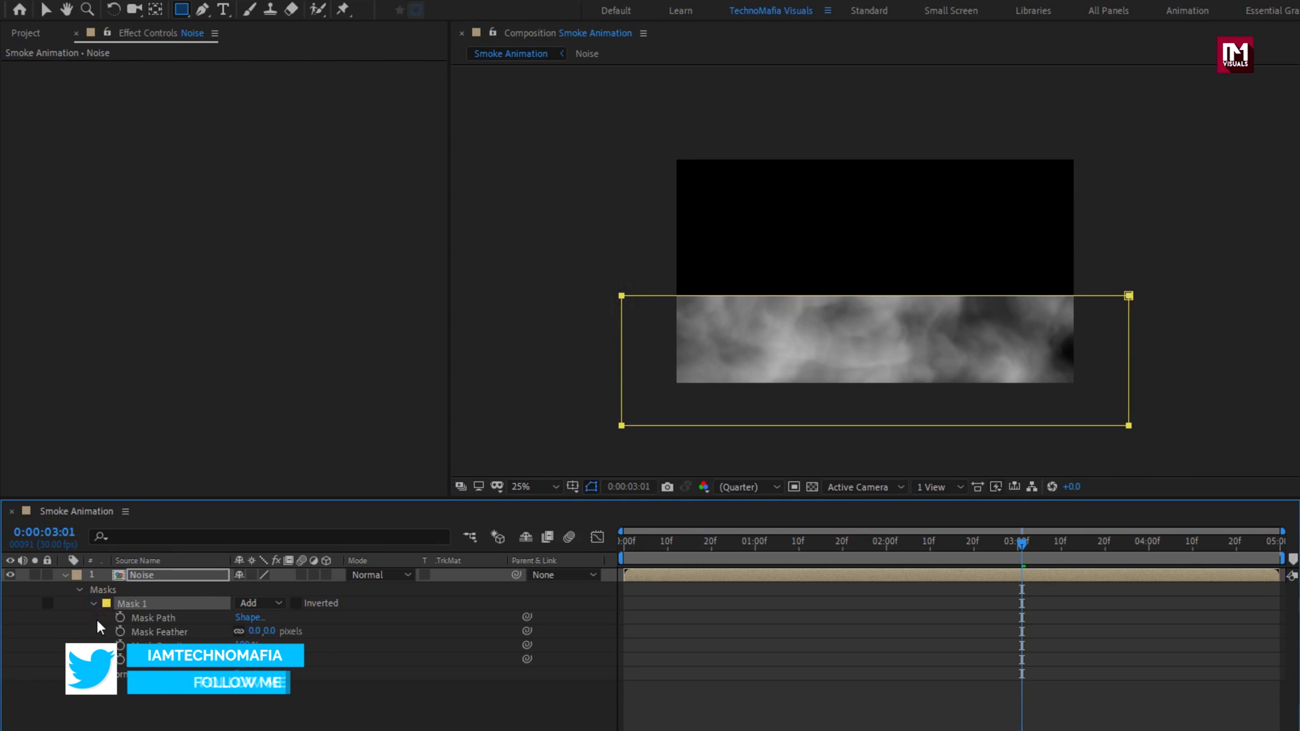
left_click(239, 631)
left_click_drag(268, 632, 810, 616)
left_click_drag(270, 632, 260, 640)
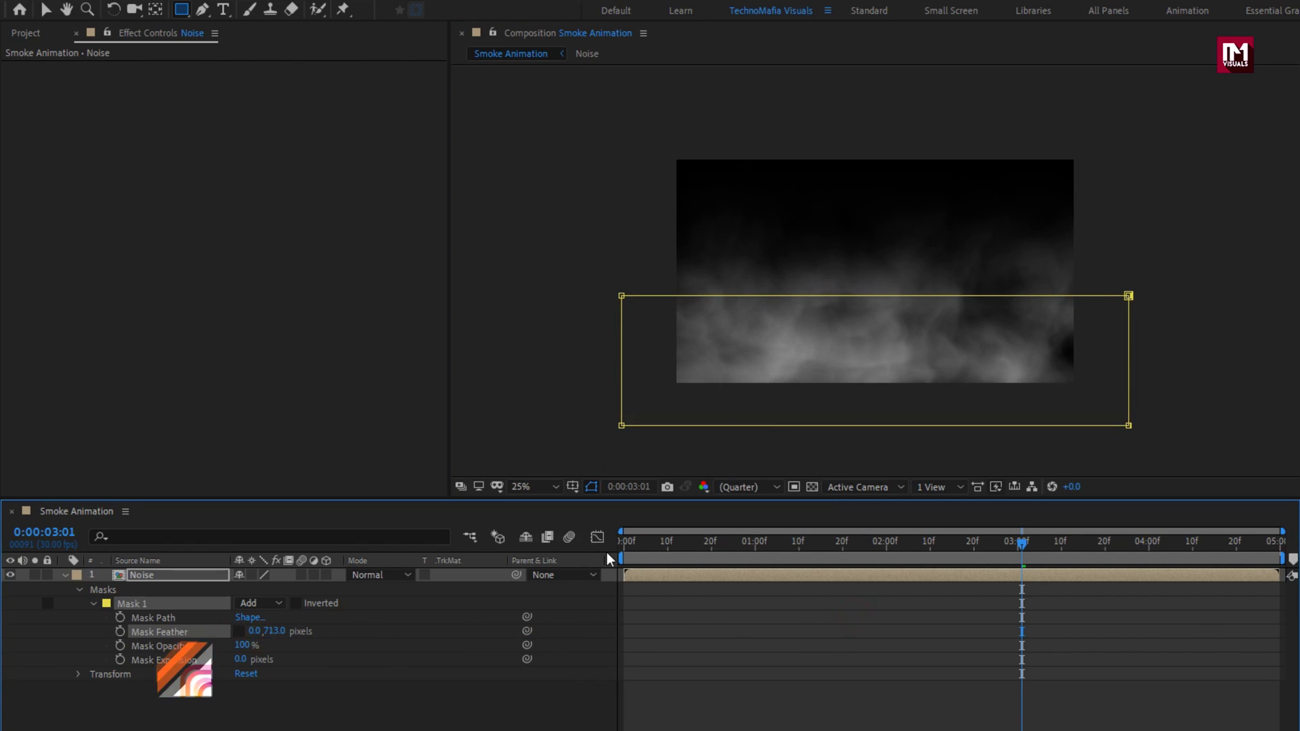
left_click_drag(643, 548, 689, 566)
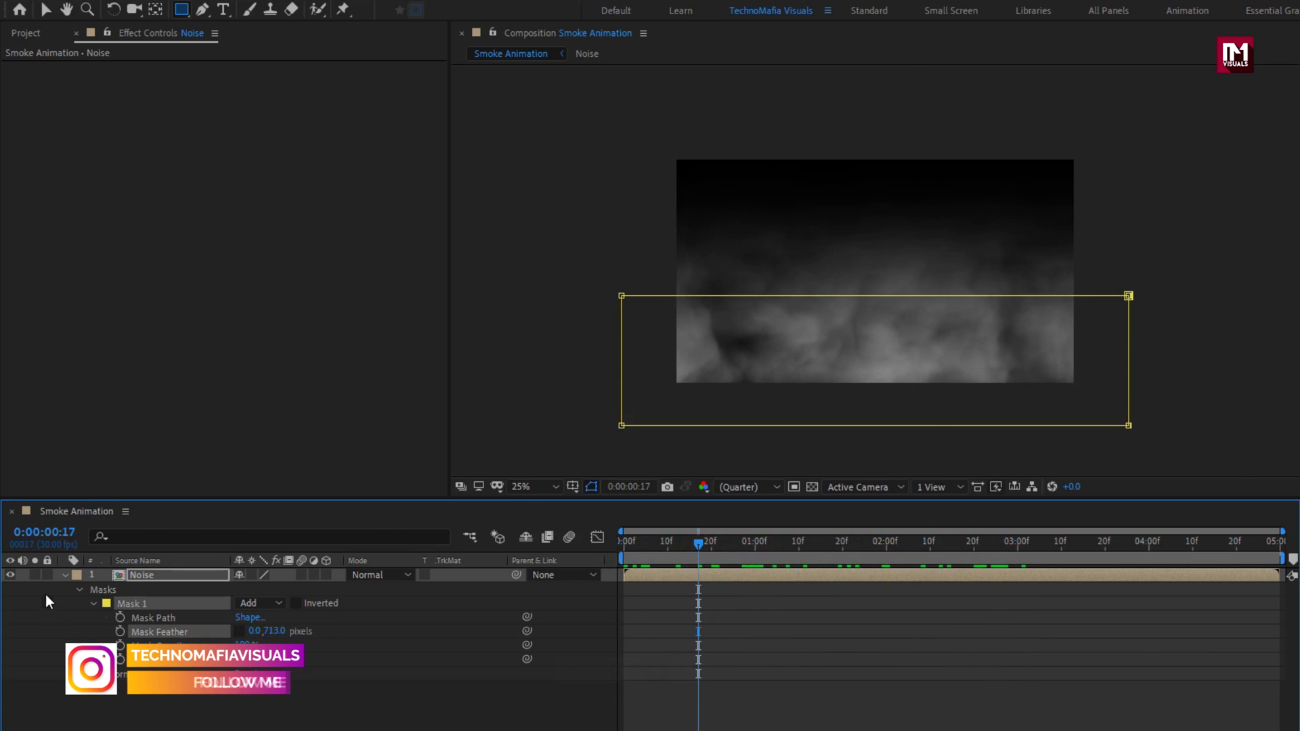
Step: Duplicate the masked Noise pre-comp and scale the copy to 150%
key("ctrl+d")
left_click(63, 574)
left_click(137, 577)
key("ctrl+d")
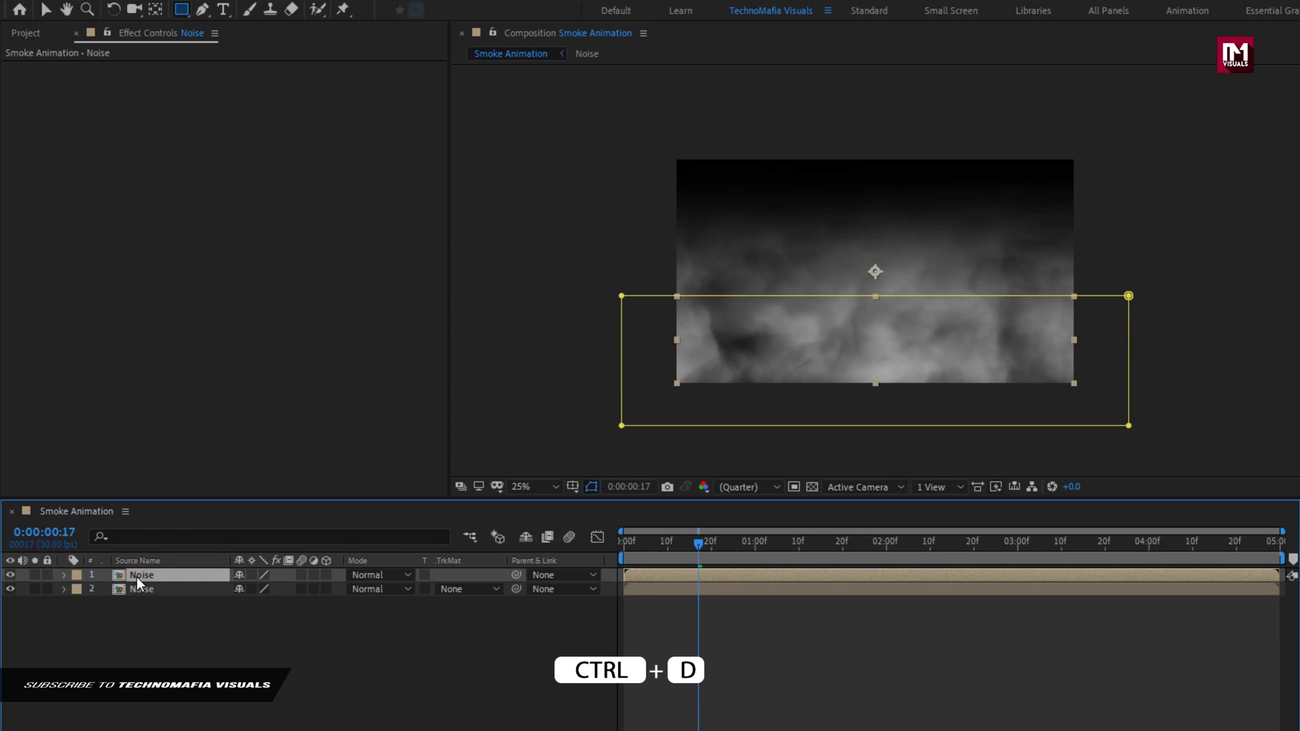
key("s")
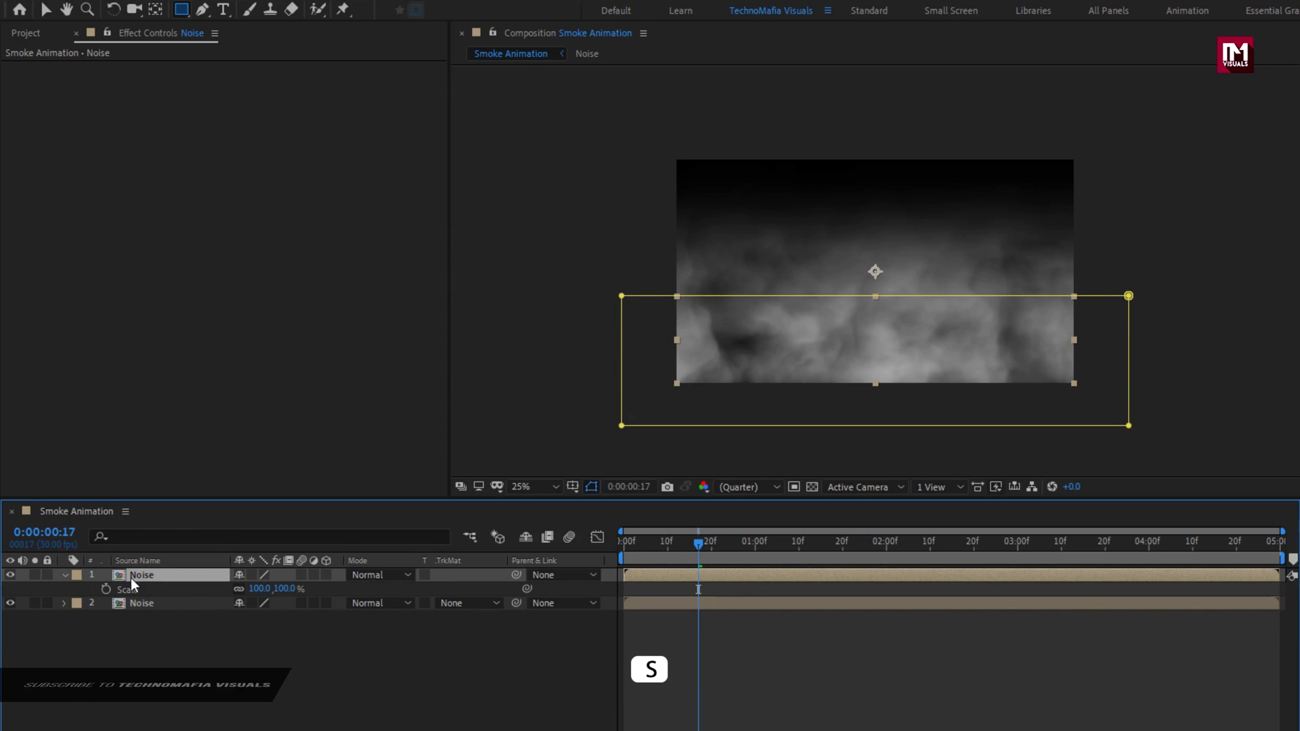
left_click(286, 588)
type("150")
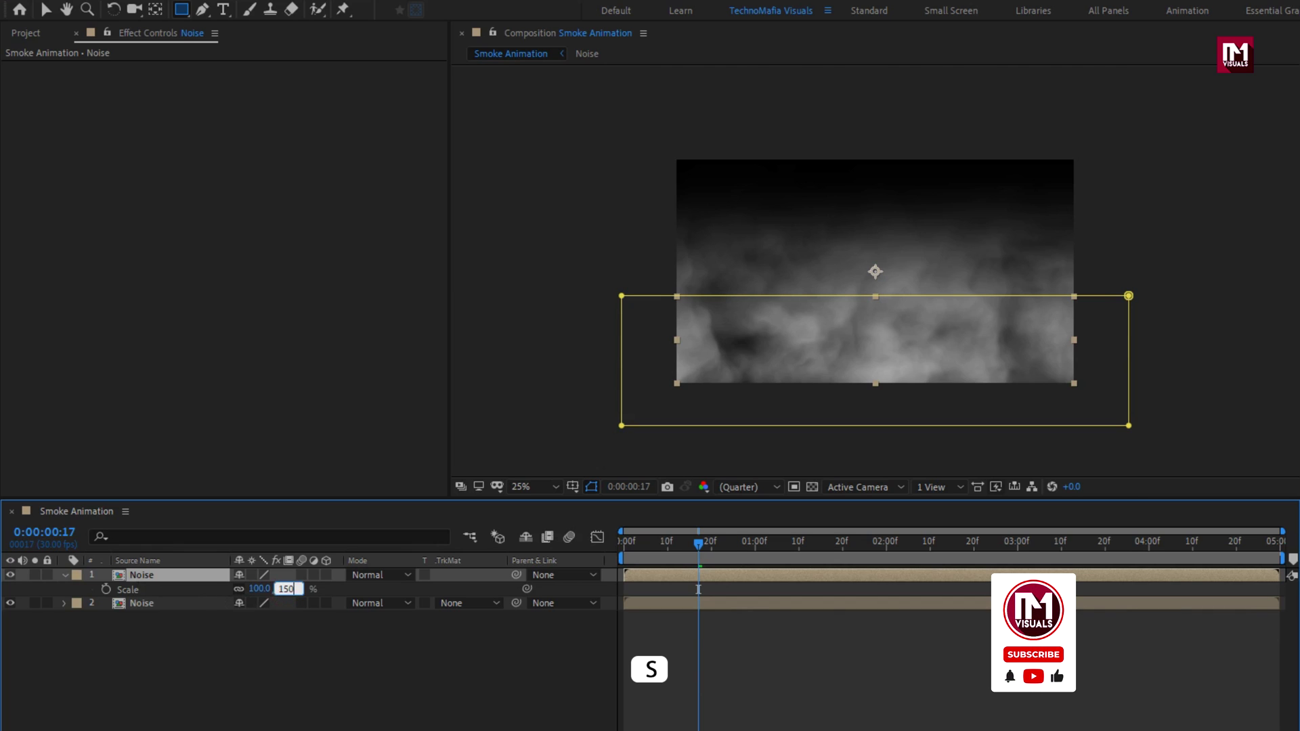
key("Return")
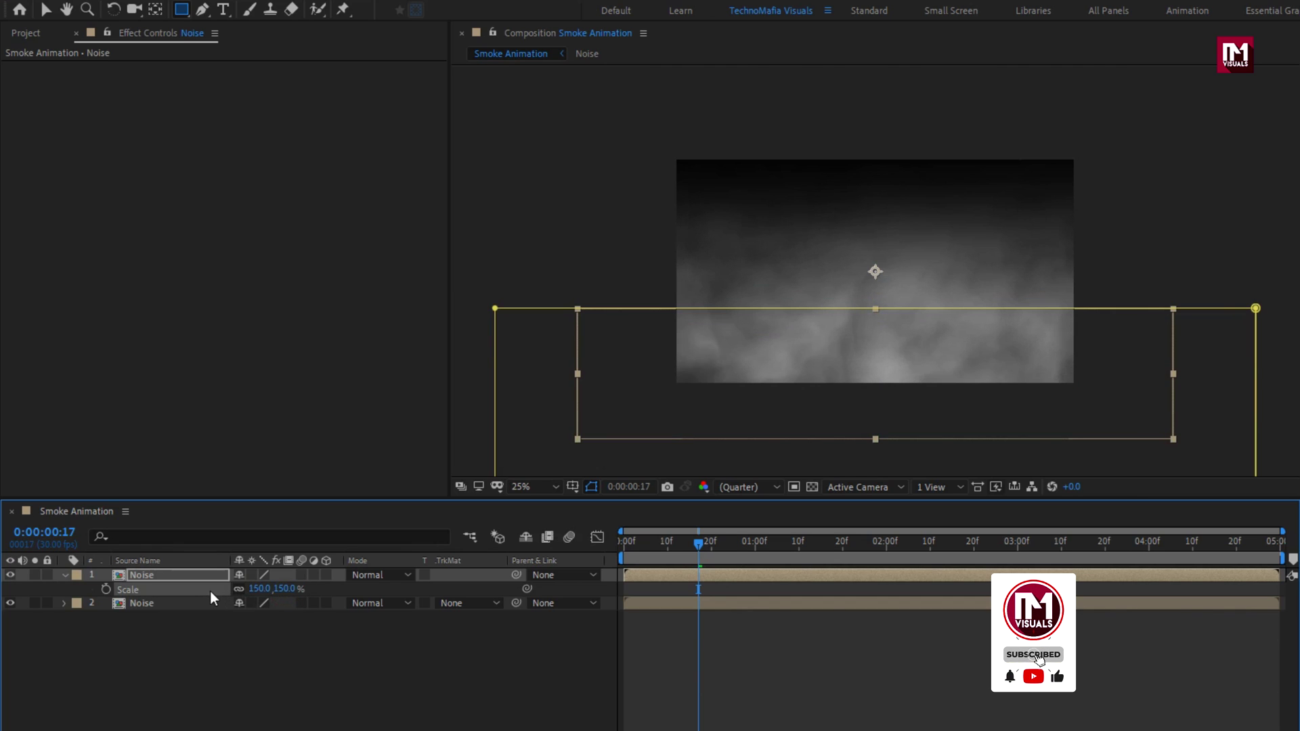
Step: Lower the upper edge of the mask on the enlarged Noise layer slightly
left_click(178, 602)
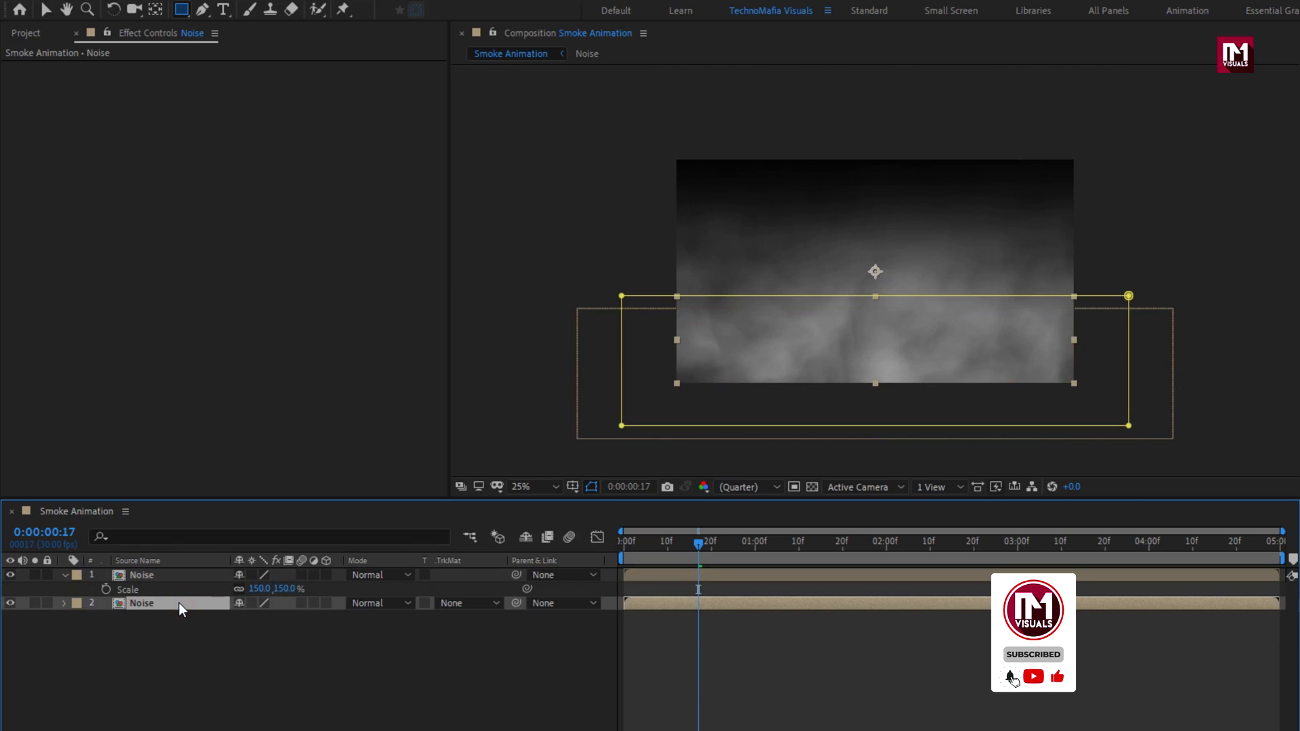
left_click(176, 576)
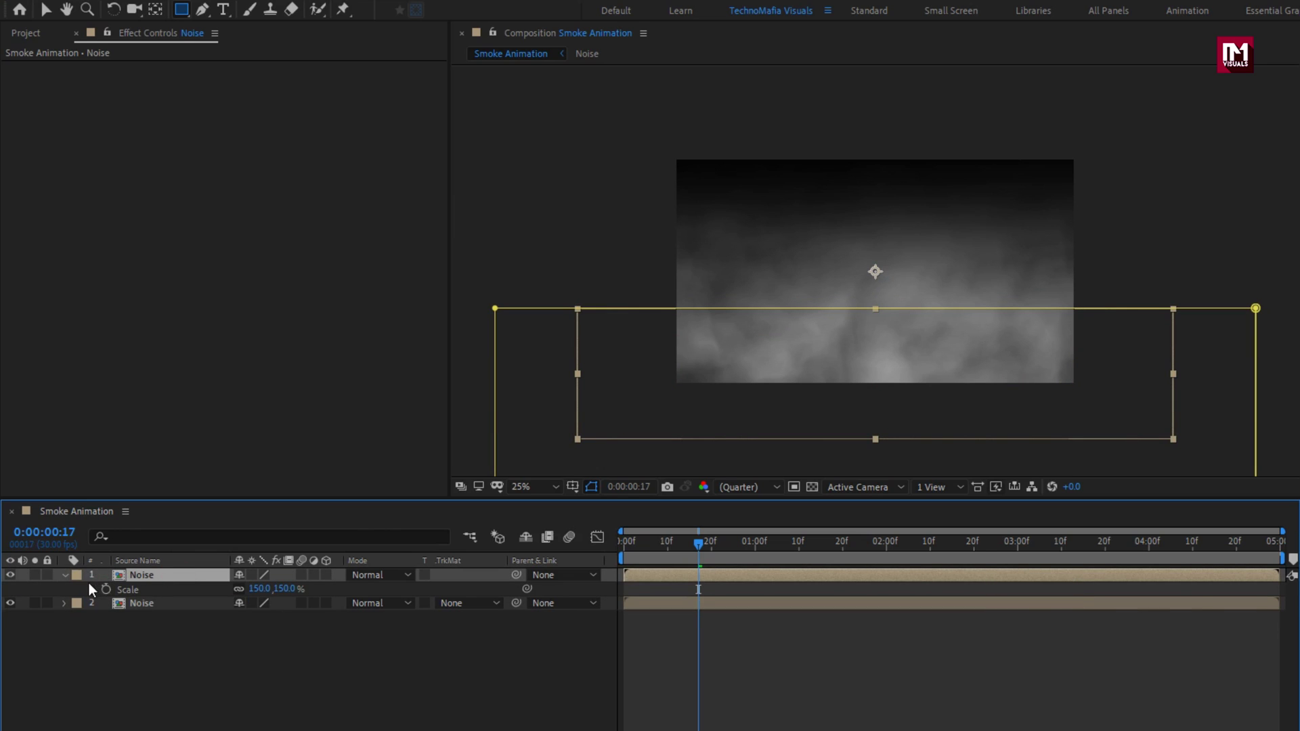
left_click(64, 576)
key("v")
left_click(867, 306)
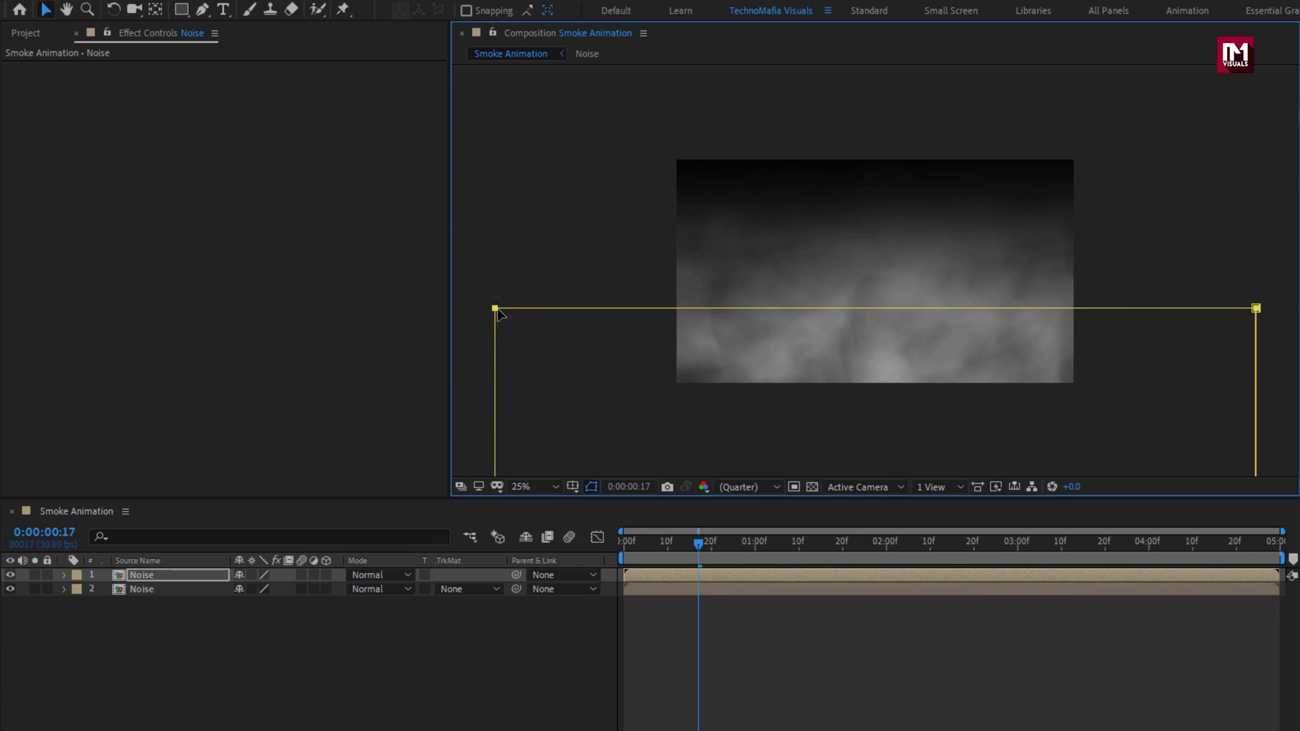
left_click_drag(496, 309, 499, 336)
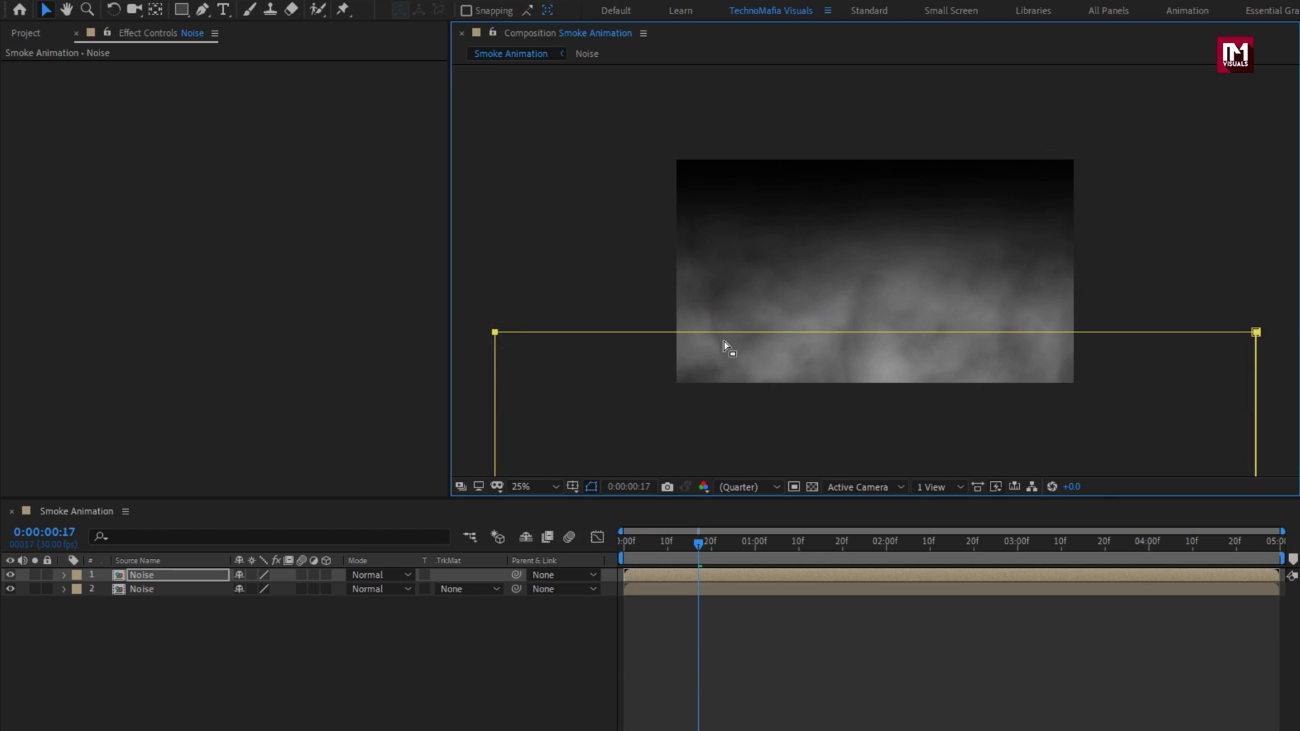
Step: Increase the vertical feather of the enlarged Noise layer's mask to about 797 pixels
left_click(64, 576)
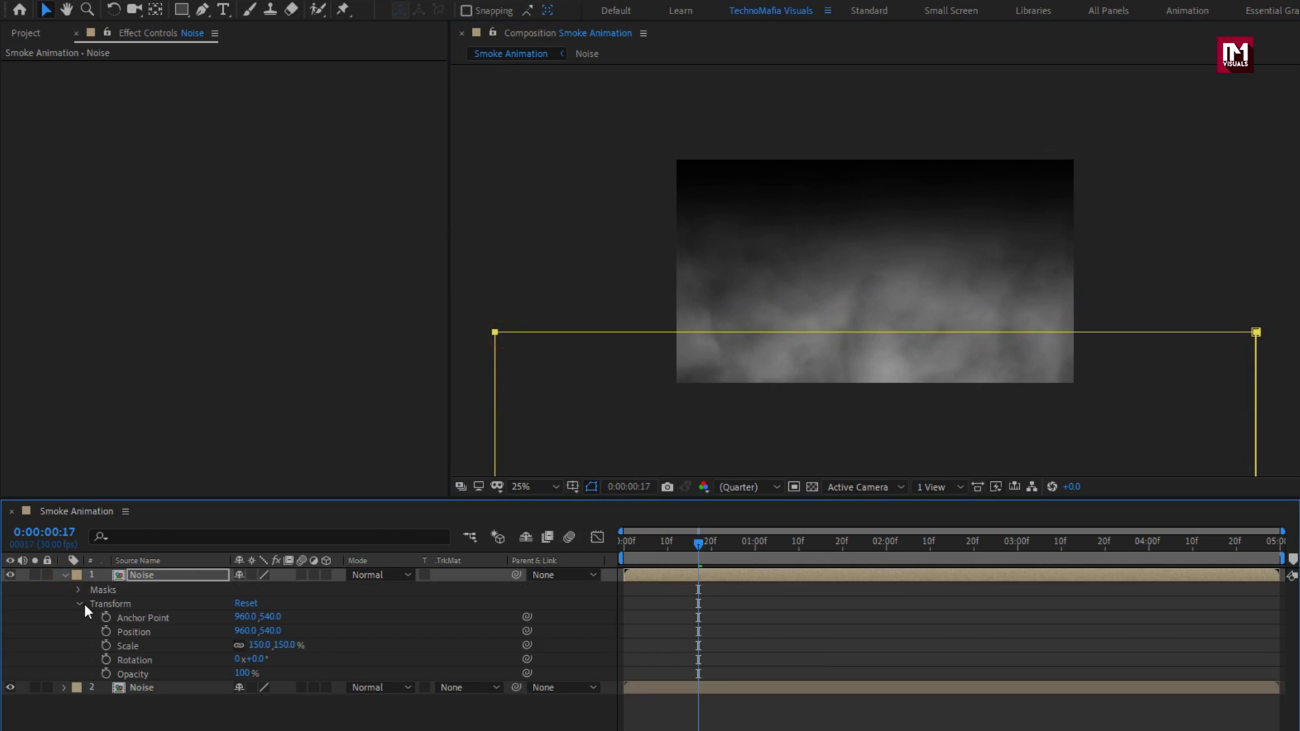
left_click(80, 603)
left_click(78, 591)
left_click(93, 603)
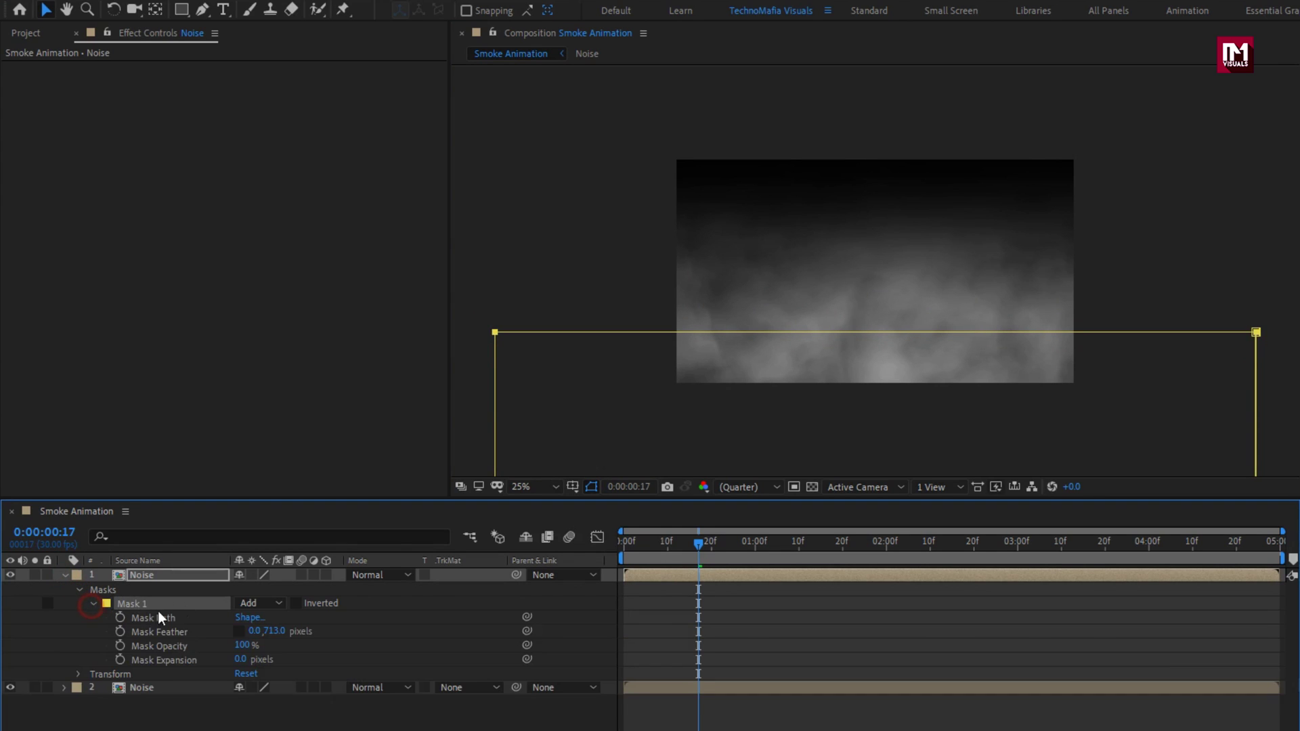
left_click_drag(273, 635, 254, 633)
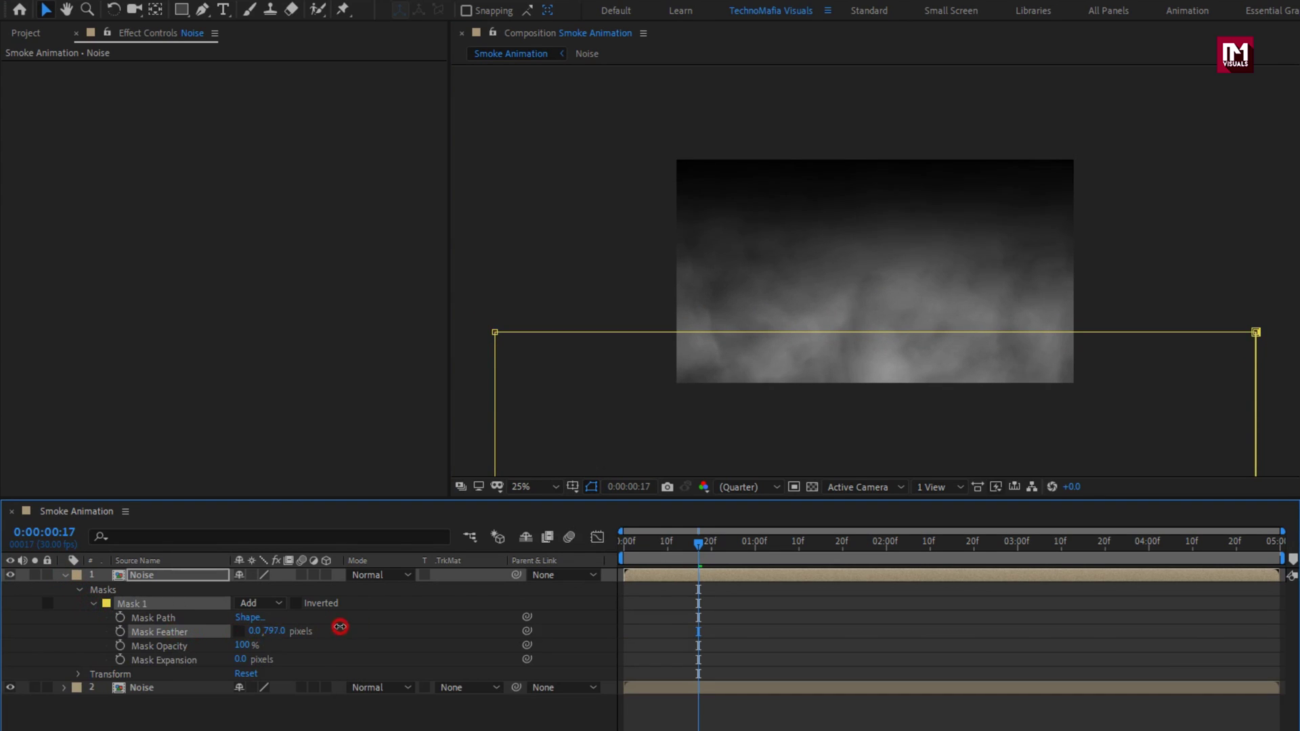
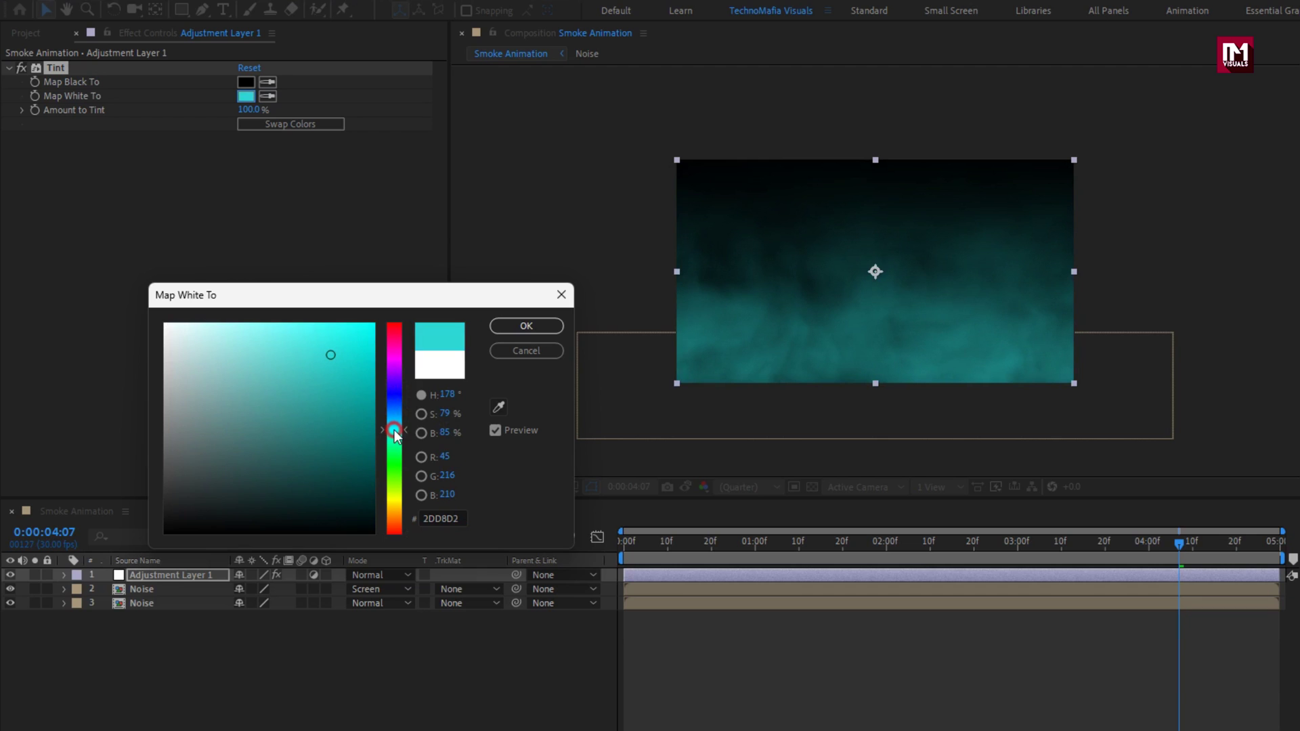
Step: Change the Tint effect's Map White To colour on the adjustment layer to a medium light blue with a hue of 203°
left_click_drag(332, 348, 274, 318)
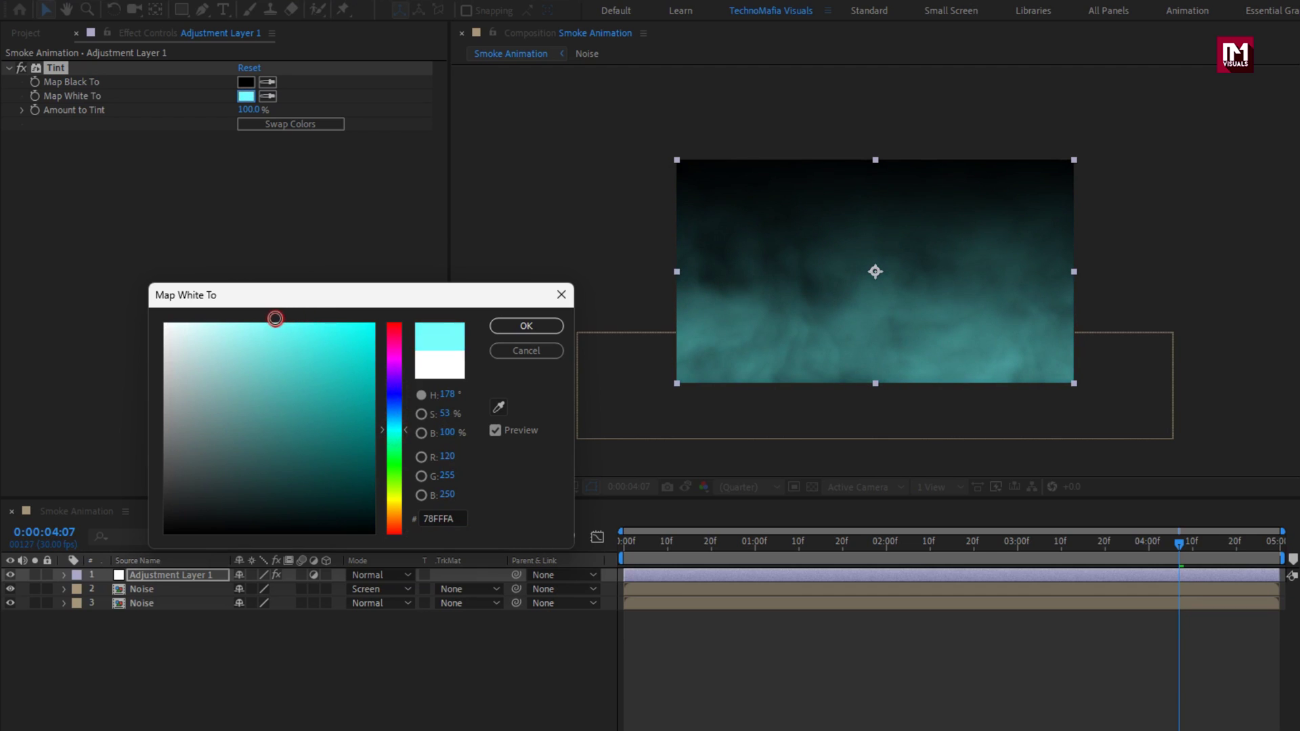
left_click(391, 418)
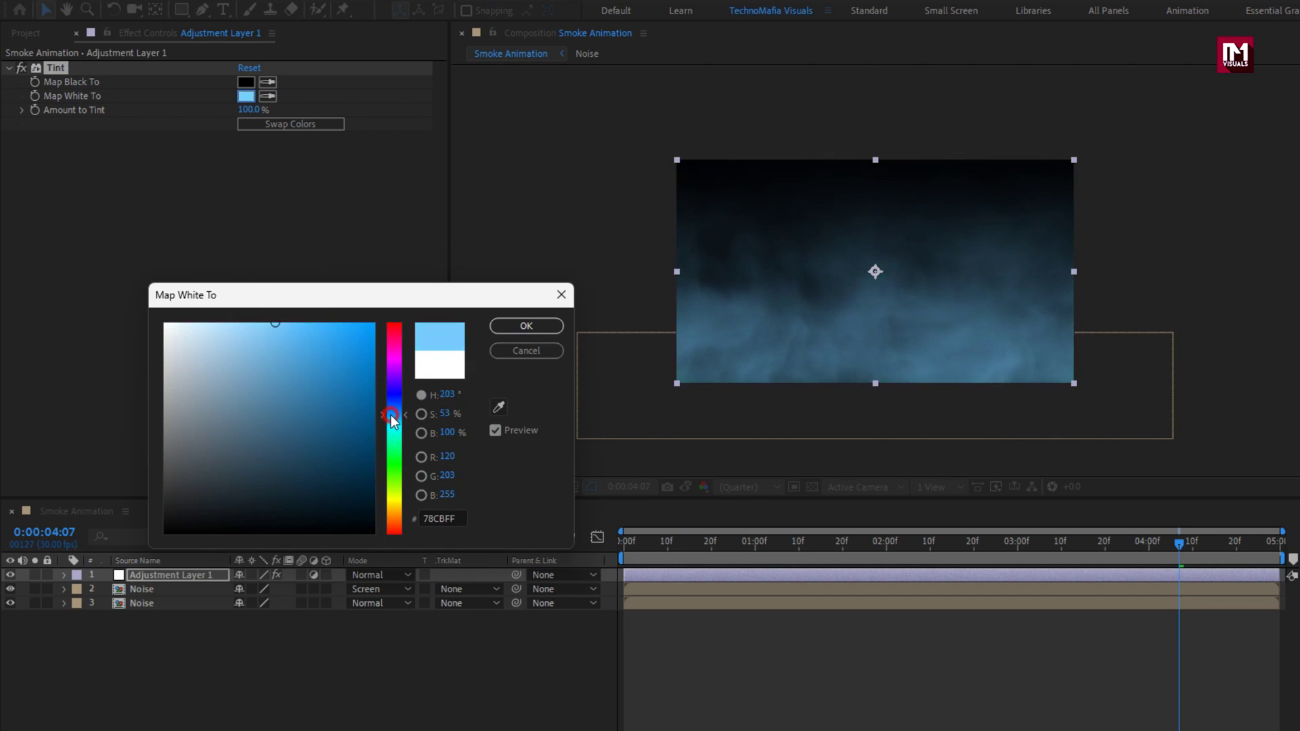
mouse_move(289, 331)
left_mouse_down()
mouse_move(323, 333)
mouse_move(307, 334)
left_mouse_up()
left_click(526, 326)
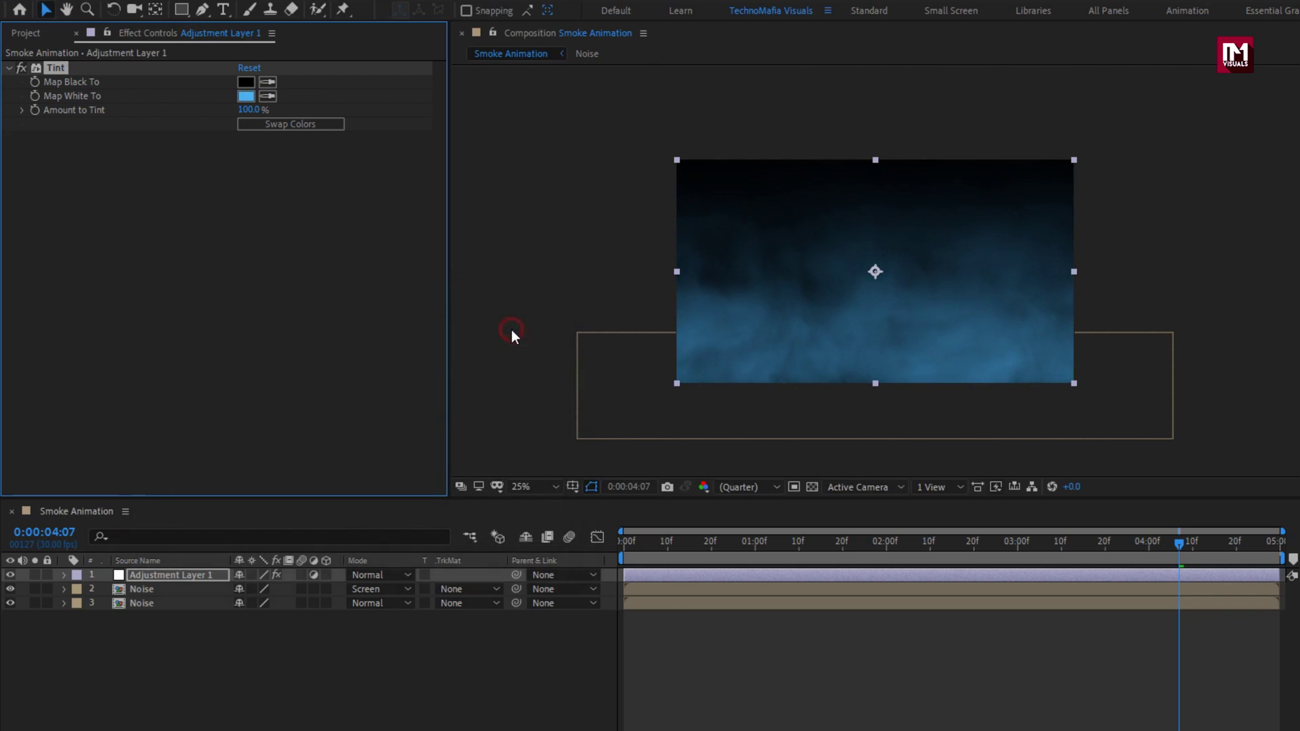
Step: Scrub through the animation to check the blue smoke and reduce the Amount to Tint to 81%
left_click(709, 543)
left_click_drag(708, 543, 1039, 541)
mouse_move(252, 112)
left_mouse_down()
mouse_move(212, 111)
mouse_move(235, 109)
left_mouse_up()
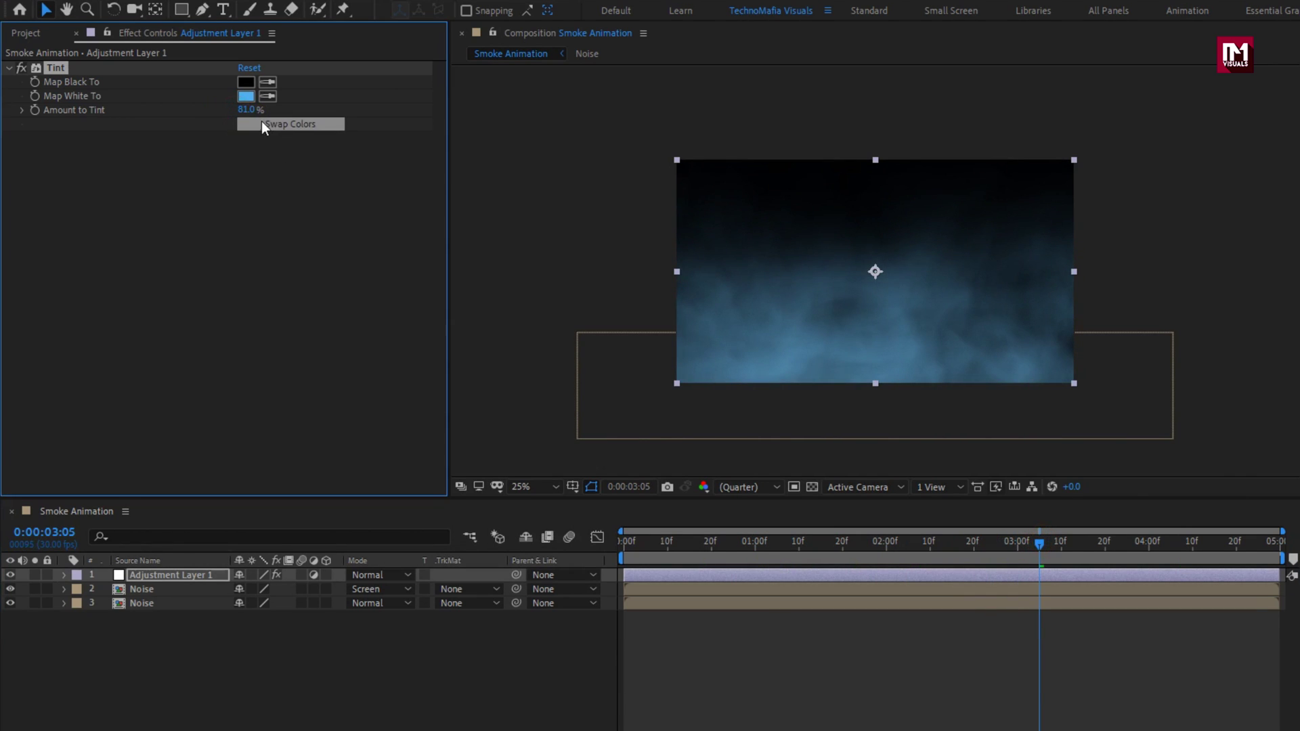
Step: Pre-compose the adjustment layer and both Noise layers as Color_Smoke with all attributes moved, and check its transparency against the grid
left_click_drag(201, 639, 164, 571)
right_click(164, 572)
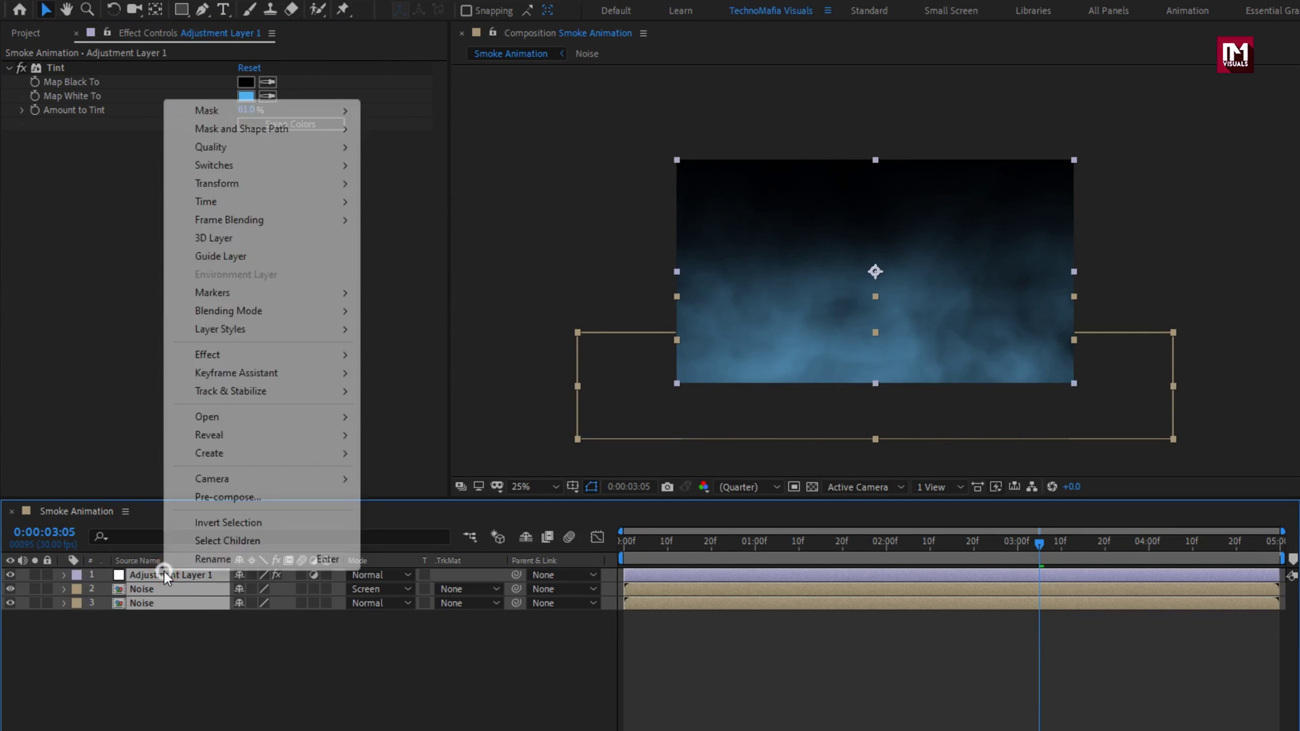
left_click(198, 499)
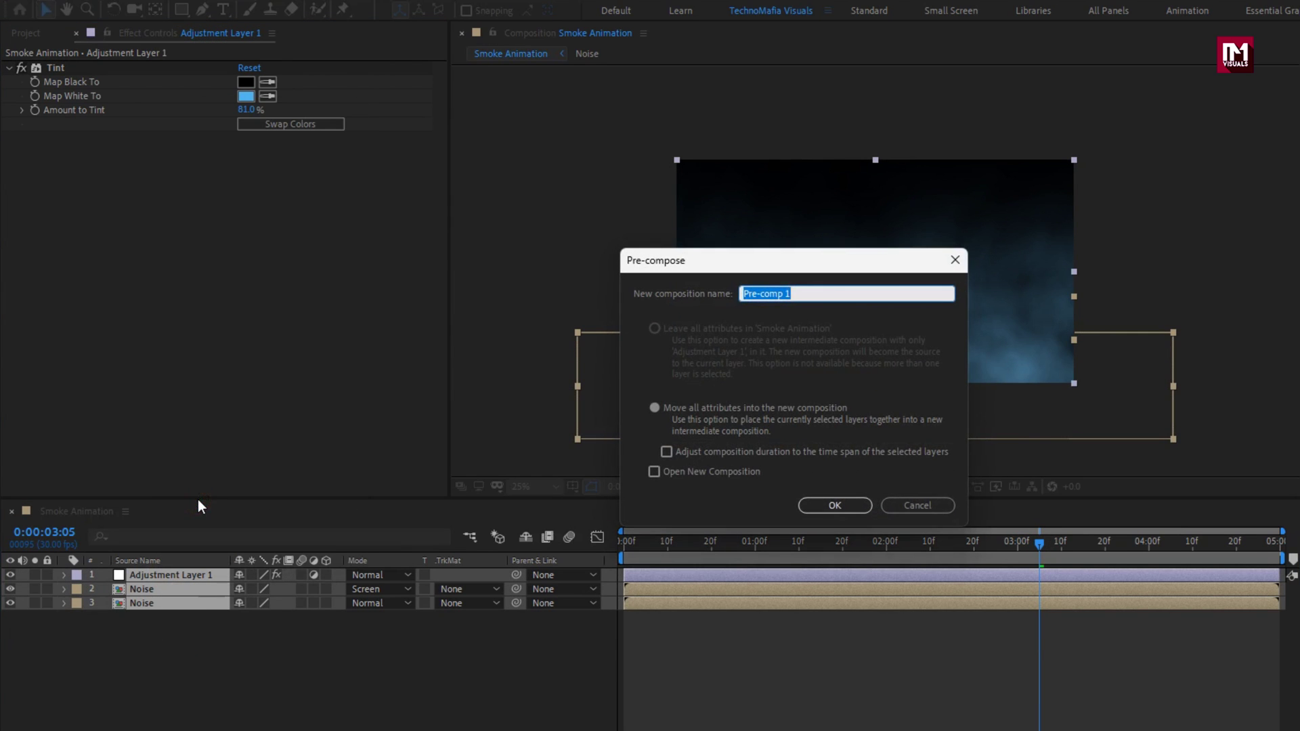
type("Color_Smoke")
left_click(835, 505)
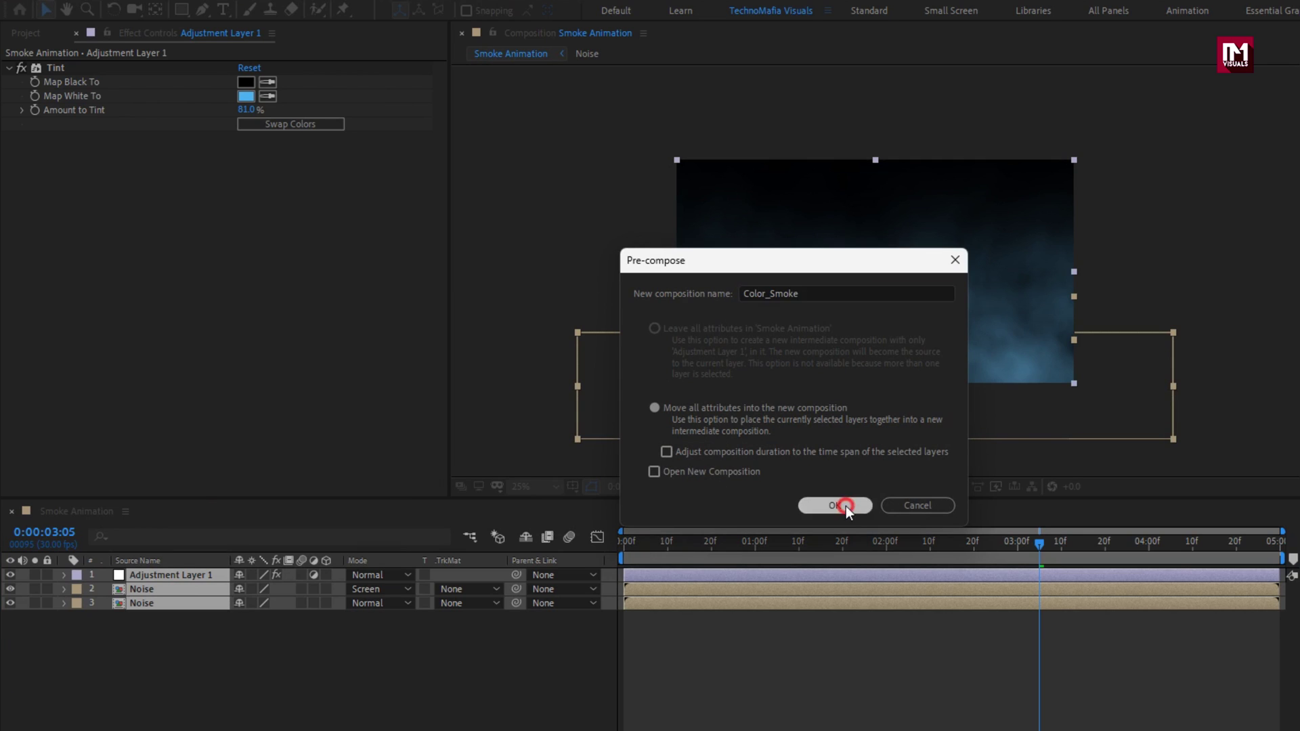
left_click(811, 487)
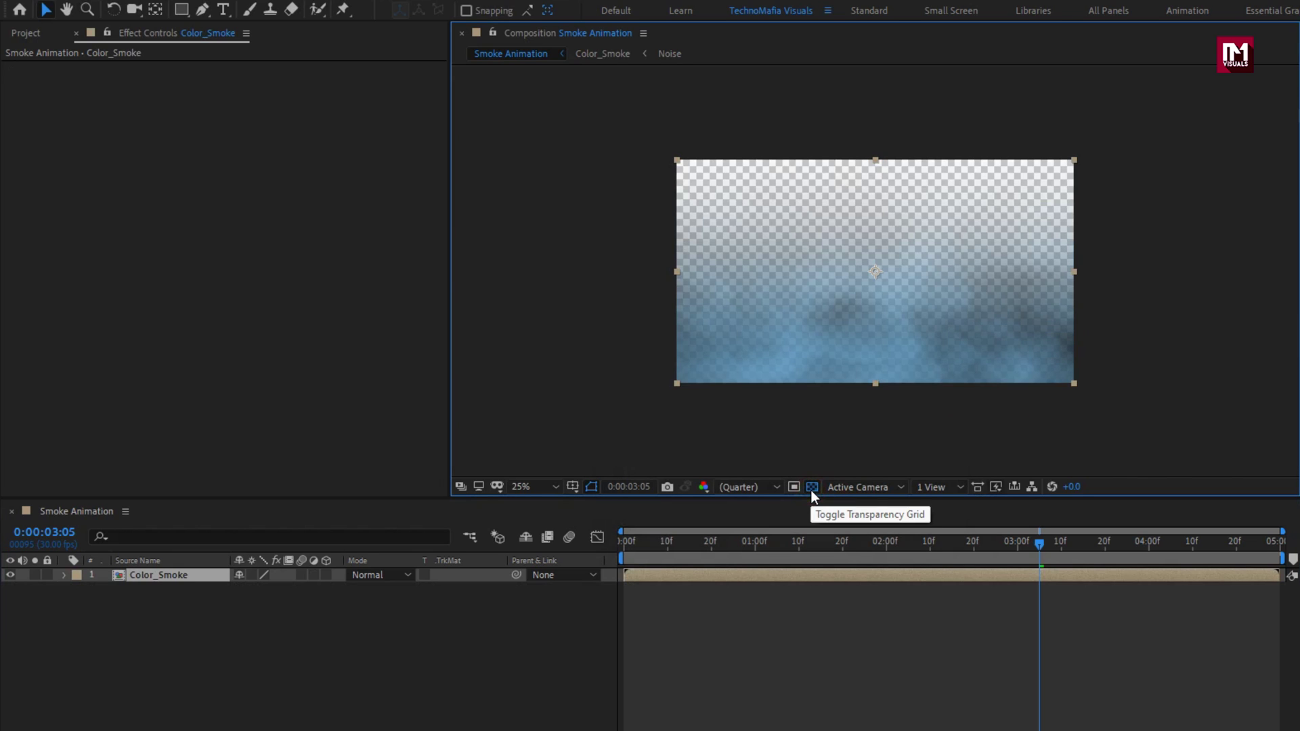
left_click(811, 487)
left_click(810, 487)
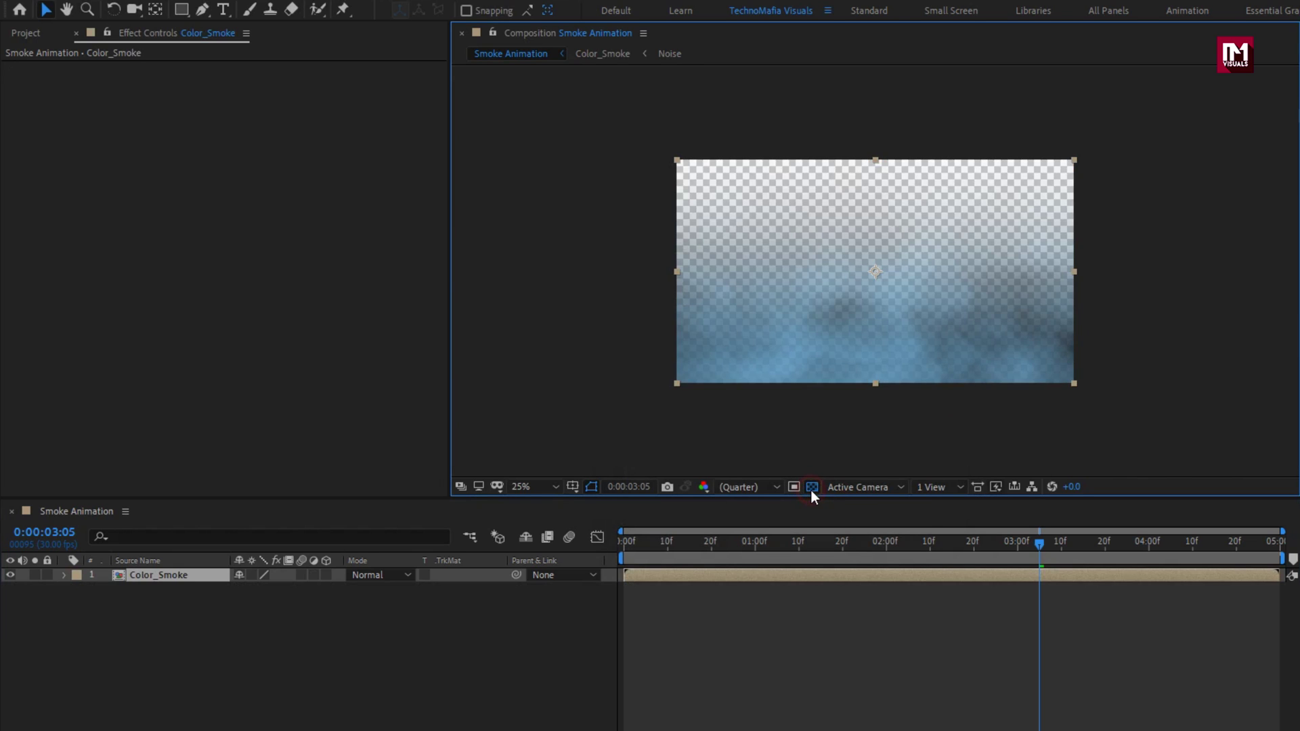
left_click(811, 487)
Step: Duplicate the Color_Smoke layer, set the upper copy's blending mode to Screen, and return to the start of the timeline
key("ctrl+d")
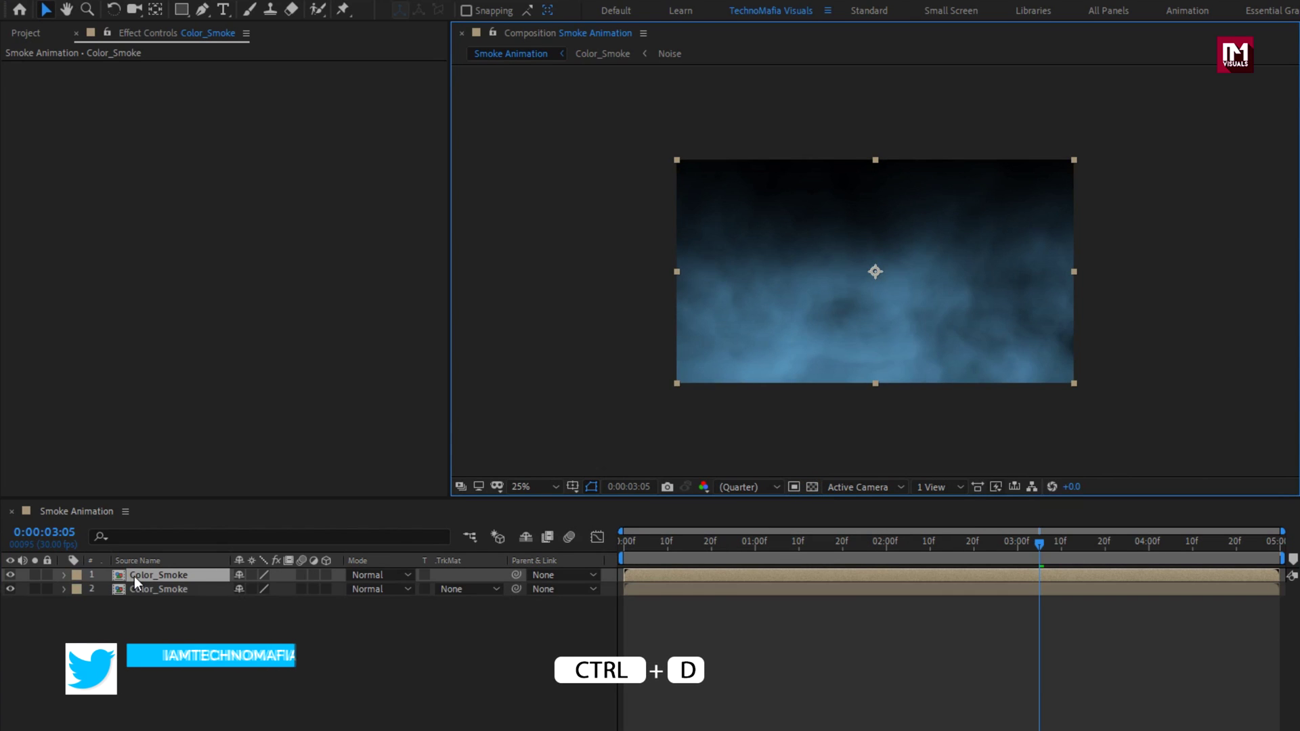
left_click(366, 575)
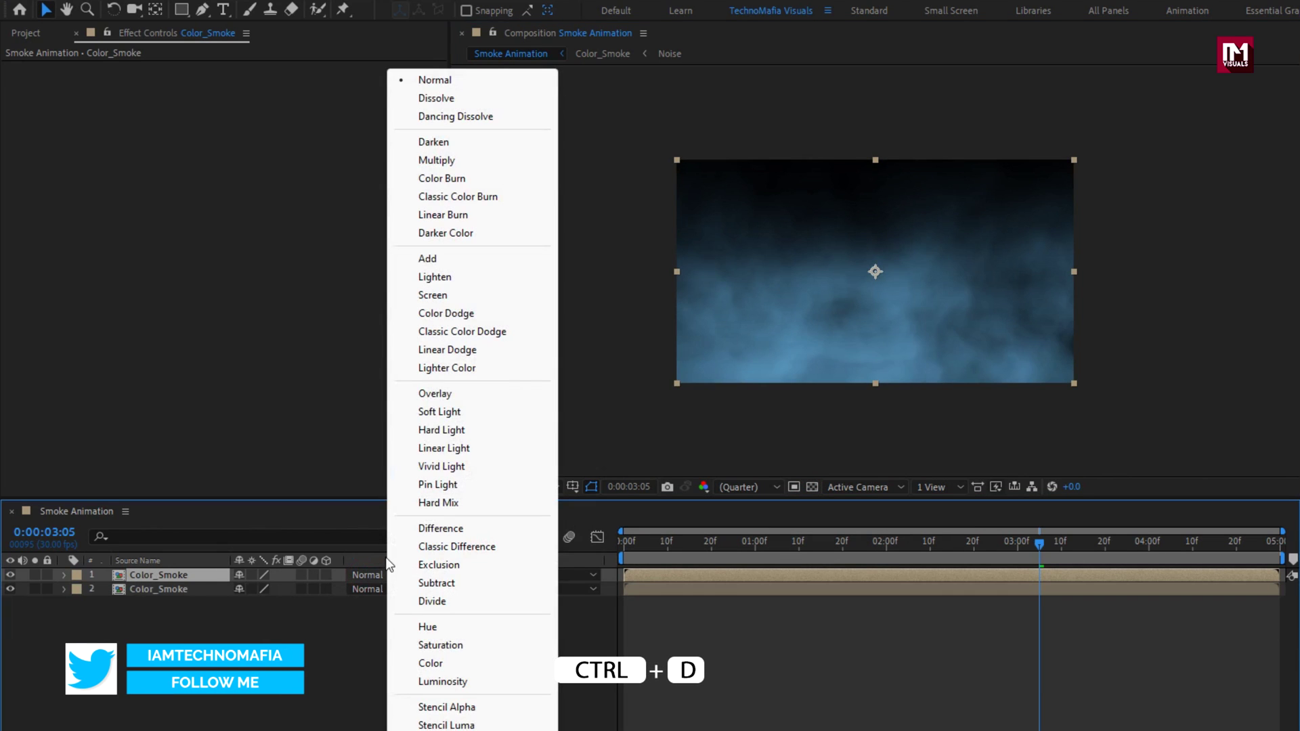
left_click(432, 295)
mouse_move(622, 540)
left_mouse_down()
mouse_move(1175, 551)
mouse_move(615, 547)
left_mouse_up()
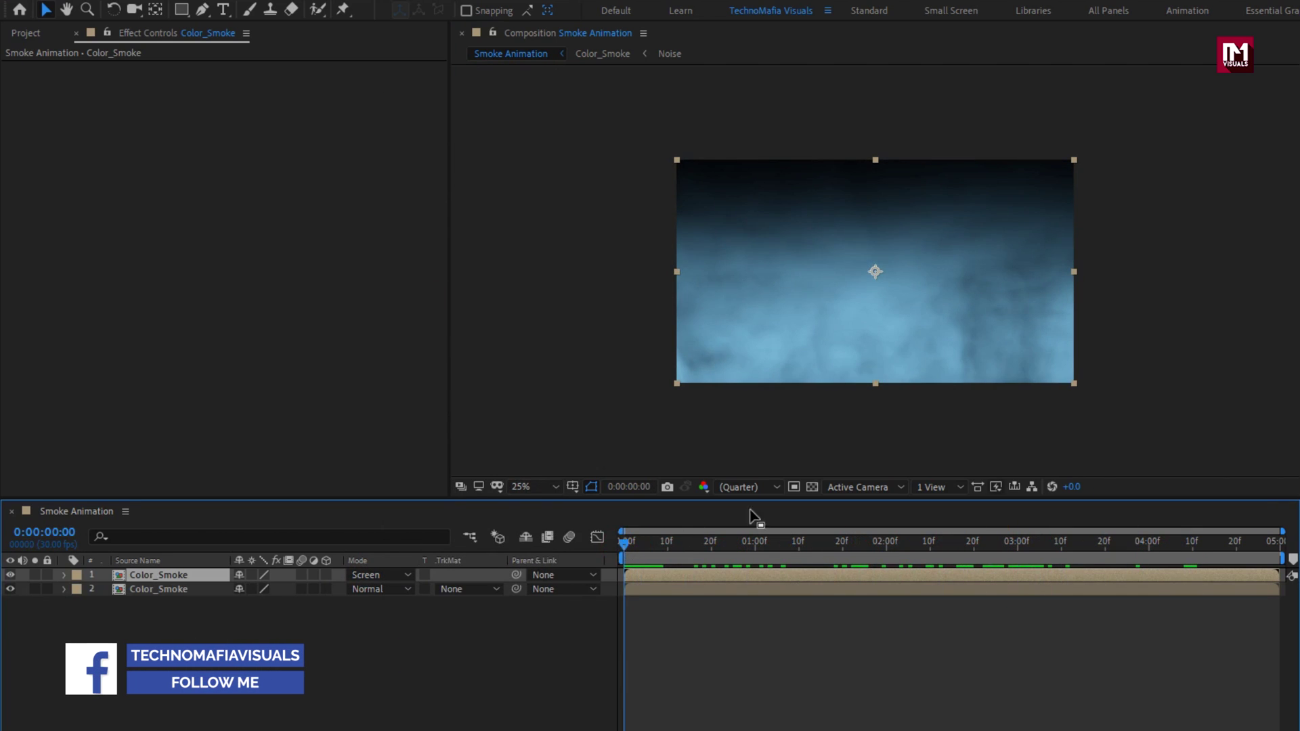
left_click(811, 486)
left_click(812, 486)
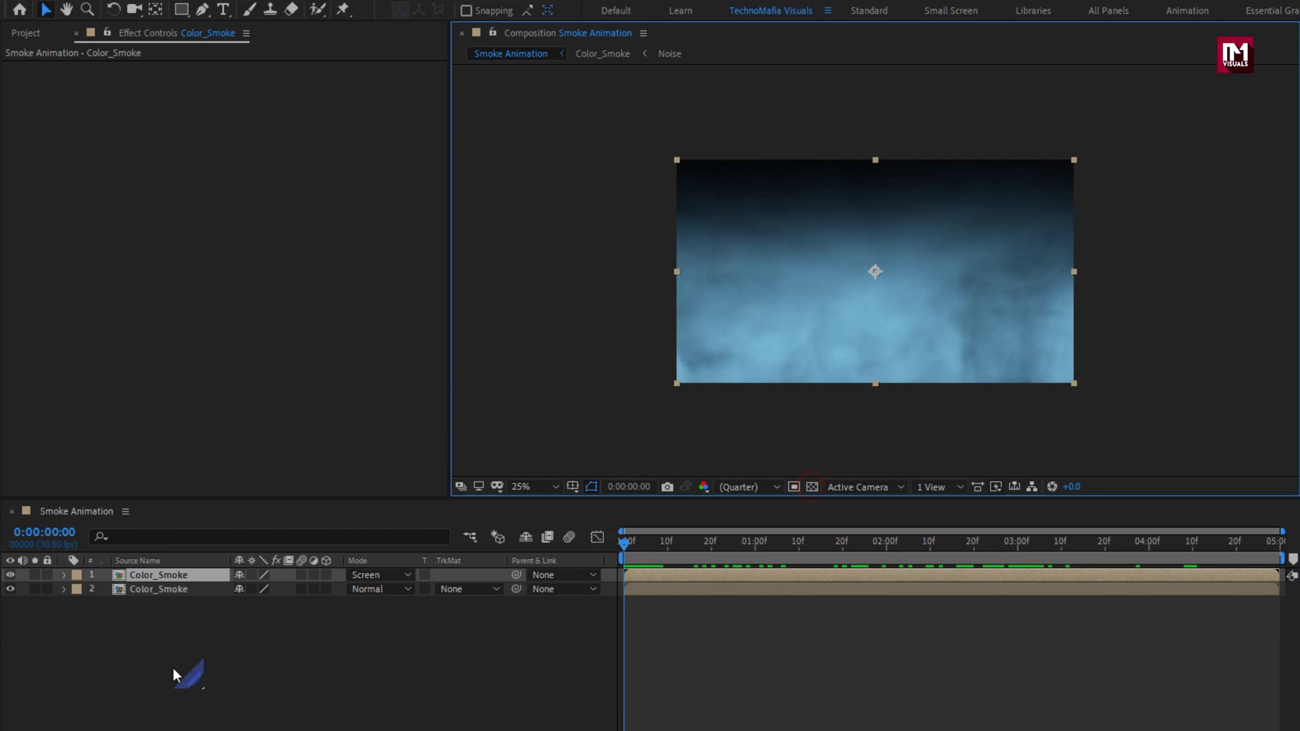
Step: Add a black 1920 × 1080 px solid named BG beneath both Color_Smoke layers and preview the animation
right_click(168, 648)
mouse_move(287, 460)
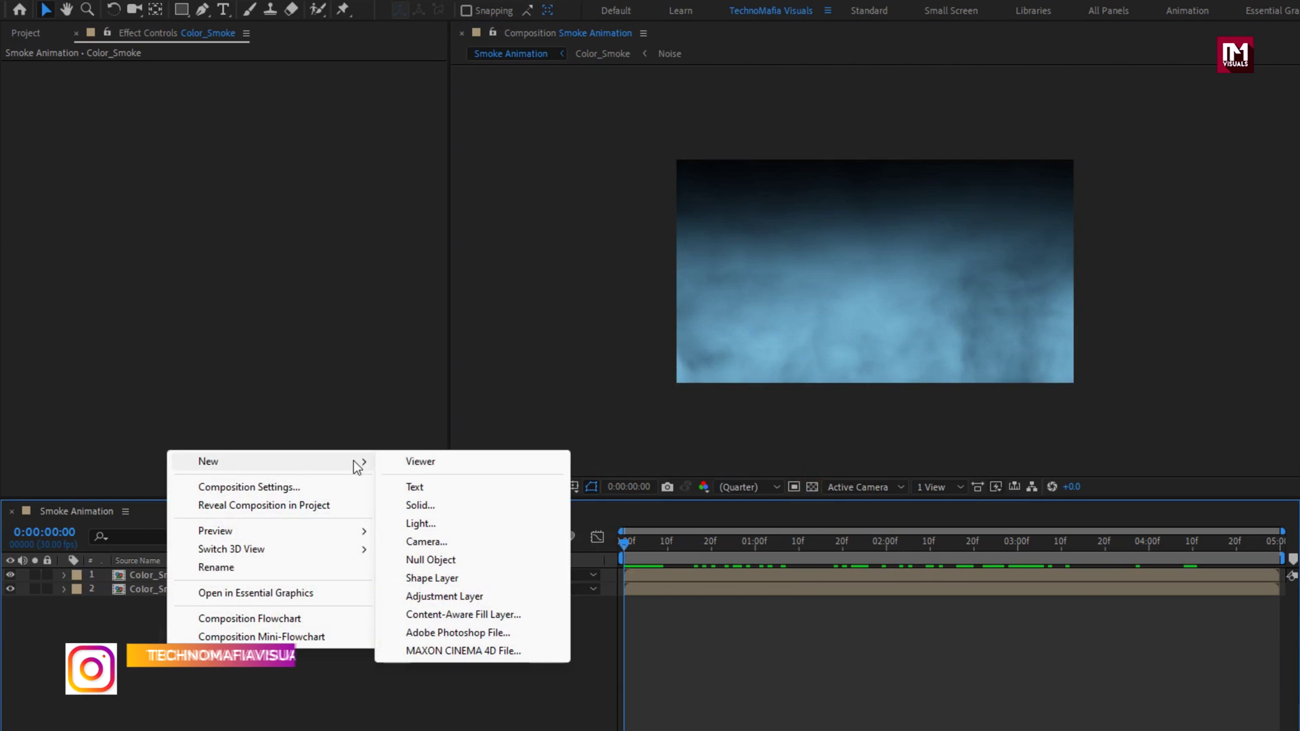
left_click(445, 505)
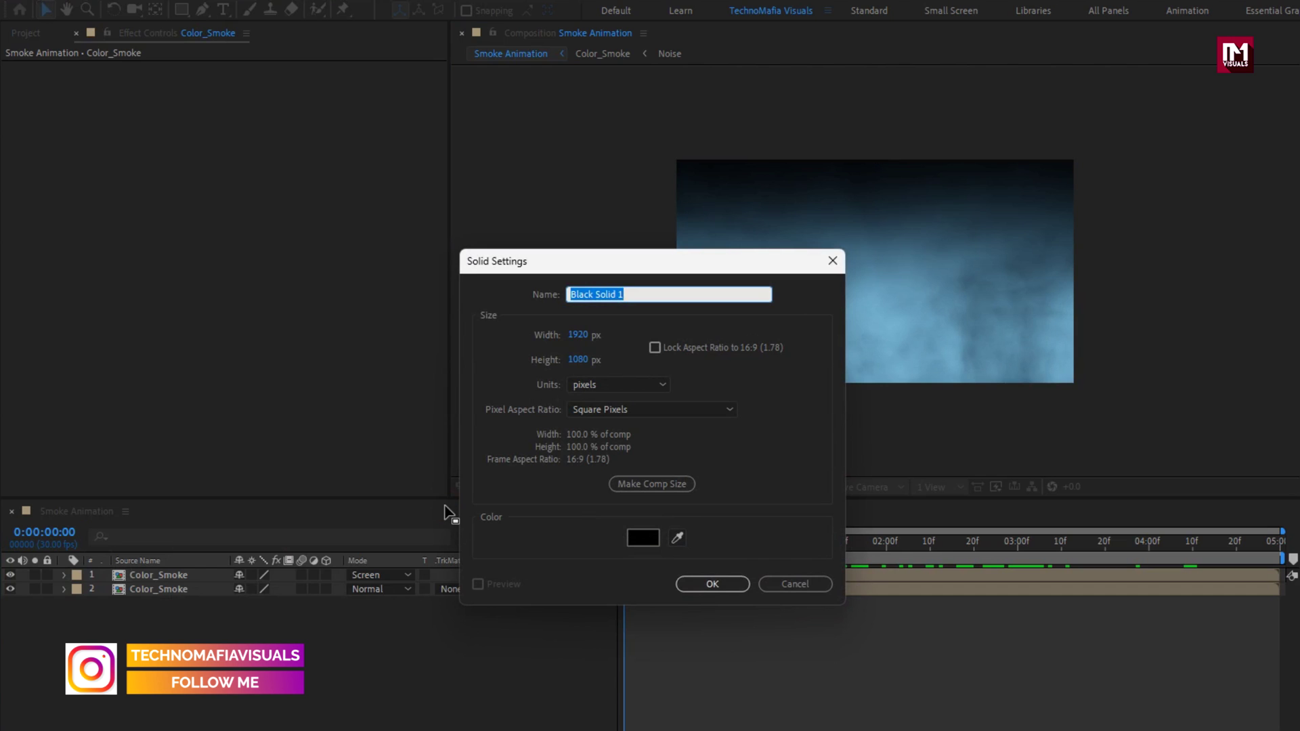
type("BG")
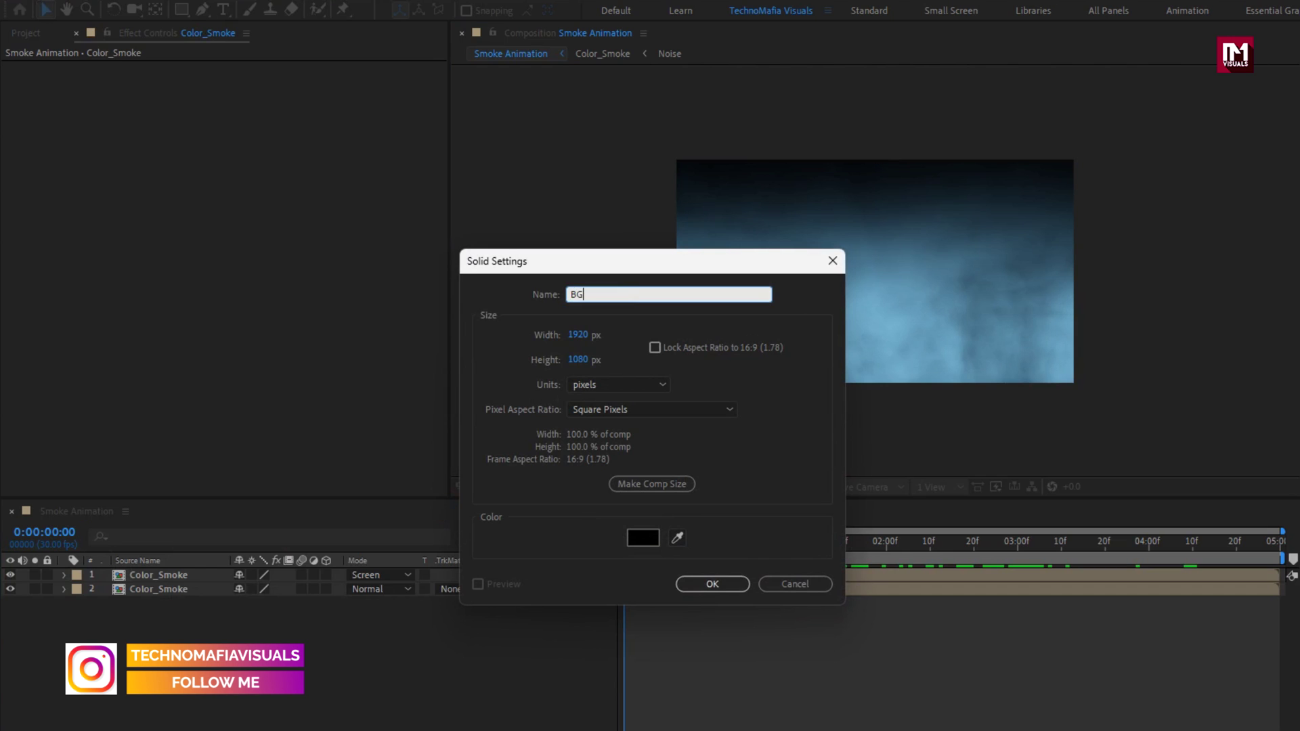
left_click(710, 586)
left_click(180, 620)
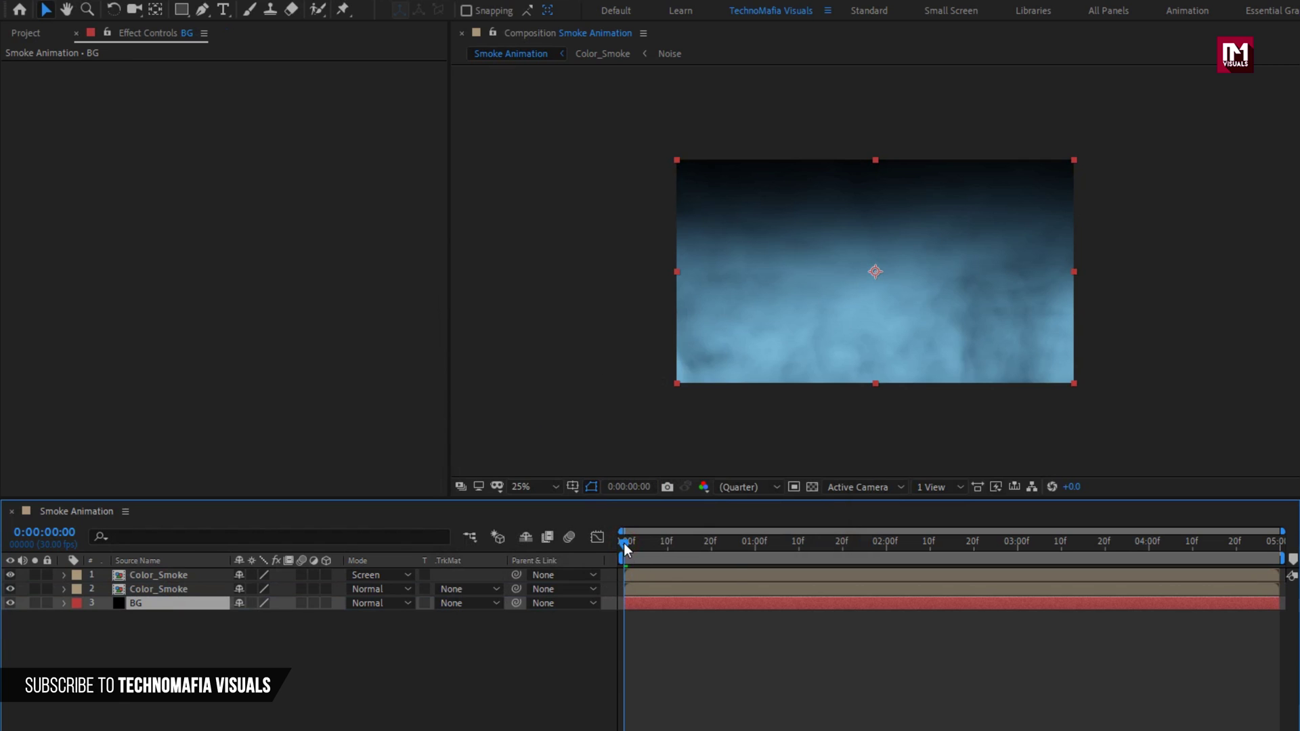
key("space")
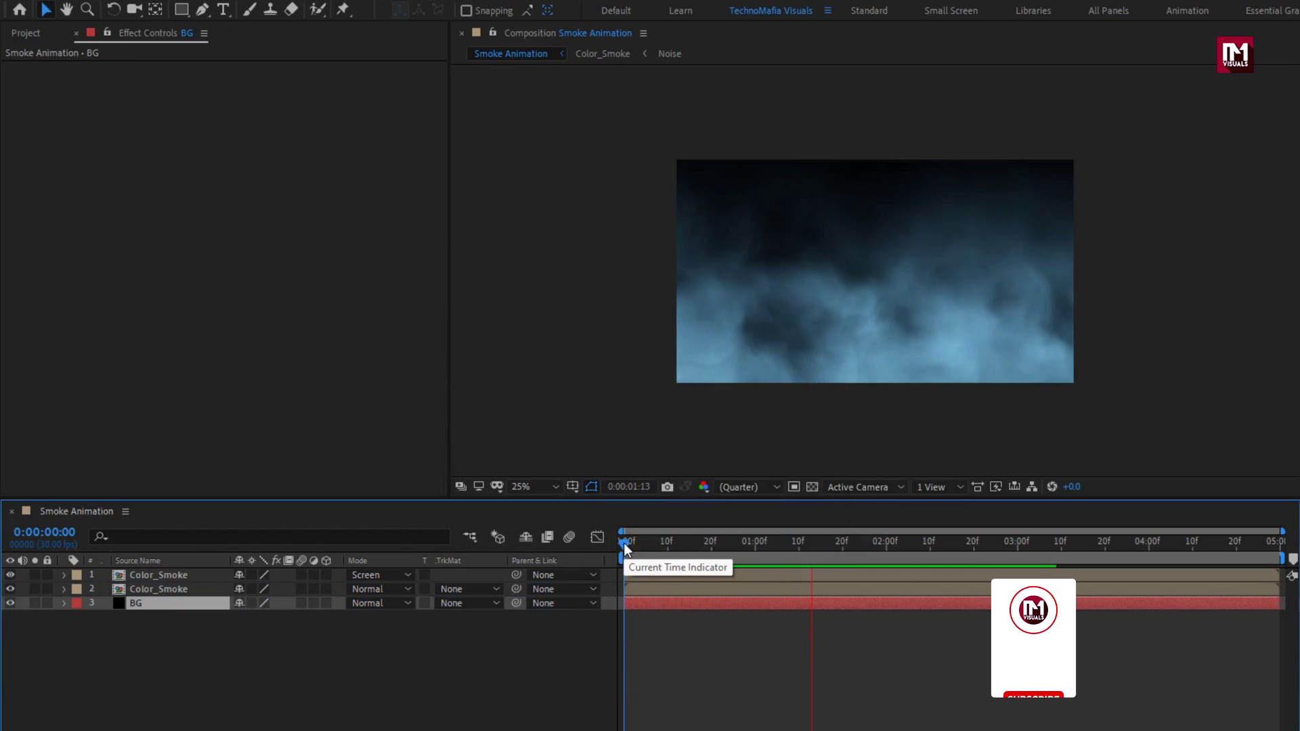